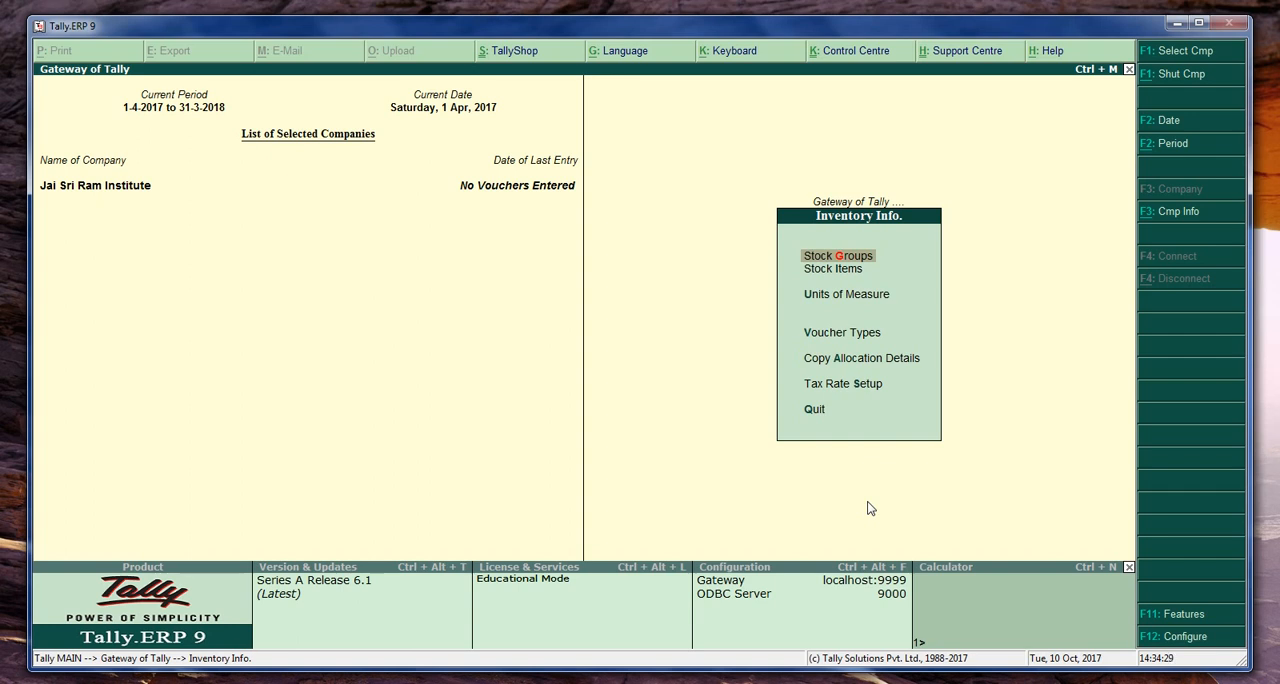
# - Start creating a simple unit of measure with symbol Nos and formal name Numbers
pyautogui.press('Down')
pyautogui.press('Down')
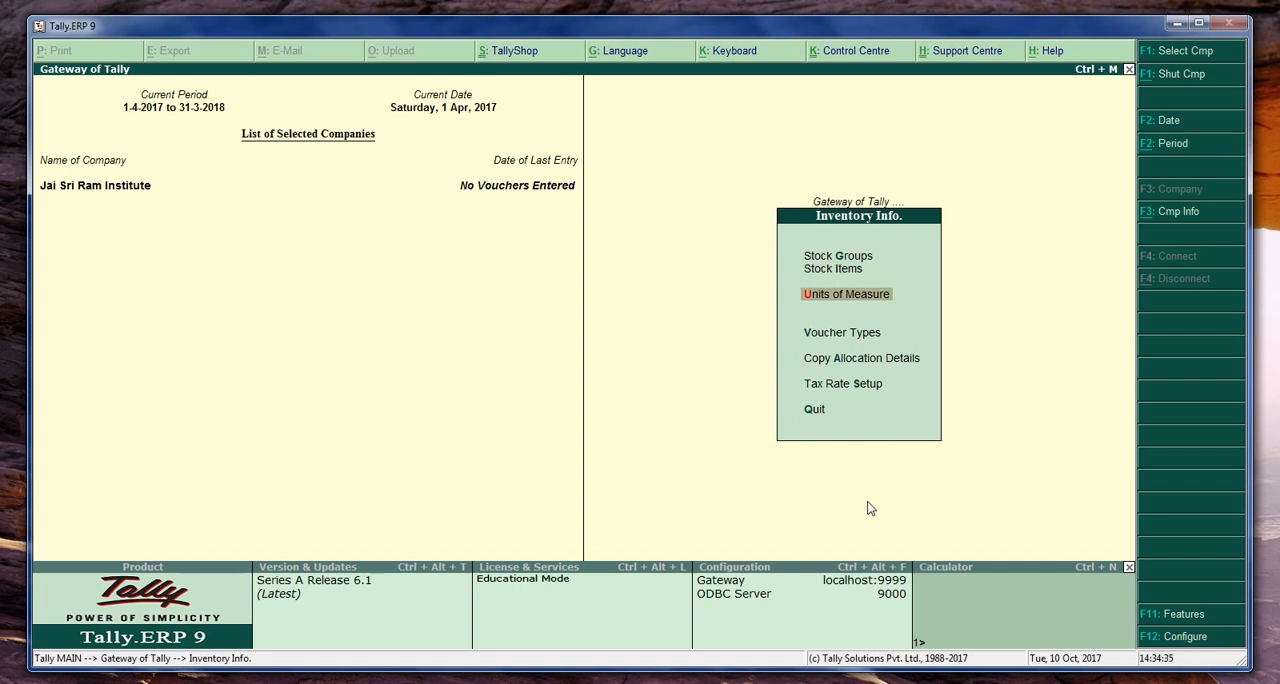
pyautogui.press('Return')
pyautogui.press('Return')
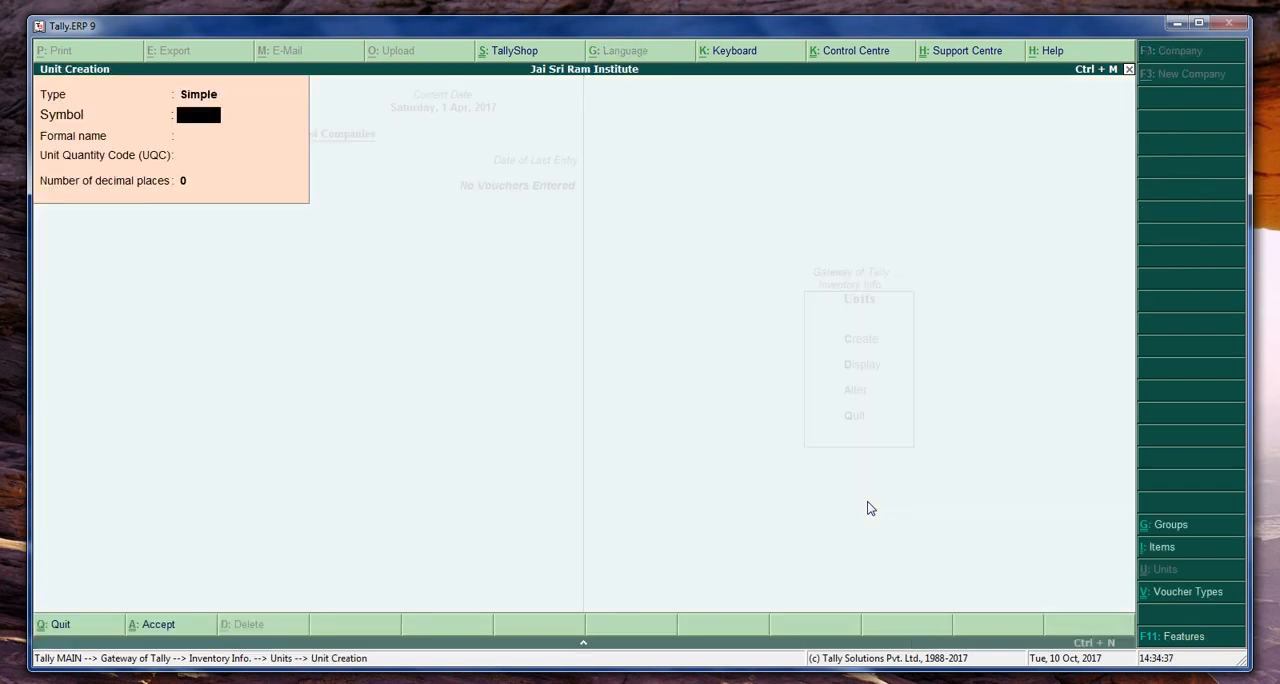
pyautogui.write('nOS')
pyautogui.press('BackSpace')
pyautogui.press('BackSpace')
pyautogui.press('BackSpace')
pyautogui.write('Nos')
pyautogui.press('Return')
pyautogui.write('Numbers')
# - Keep the unit's quantity code as Not Applicable with 0 decimal places, save it, and return to Inventory Info
pyautogui.press('Return')
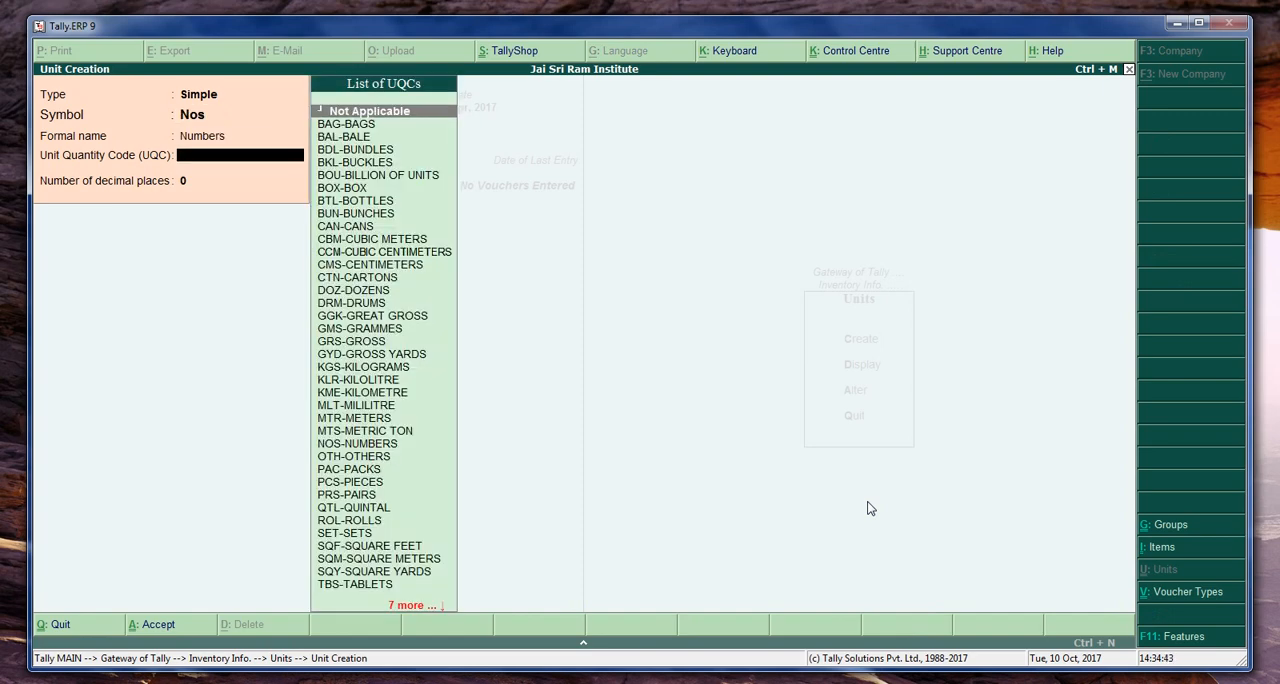
pyautogui.press('Return')
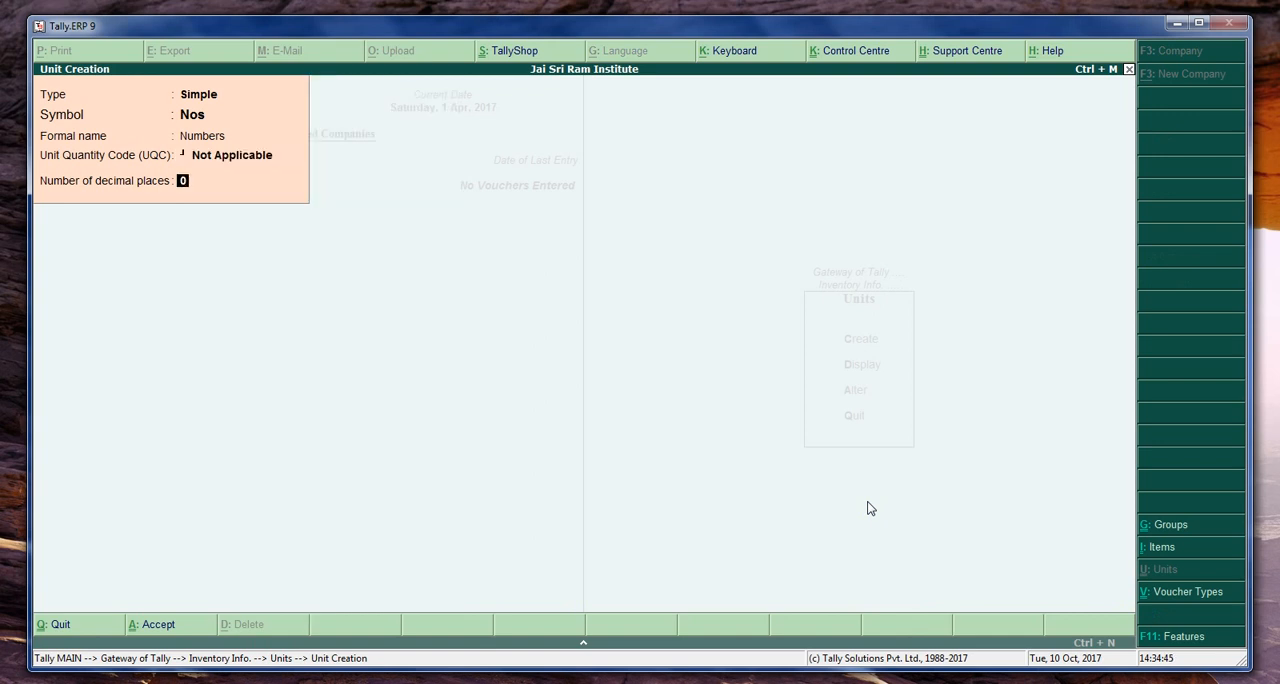
pyautogui.press('Return')
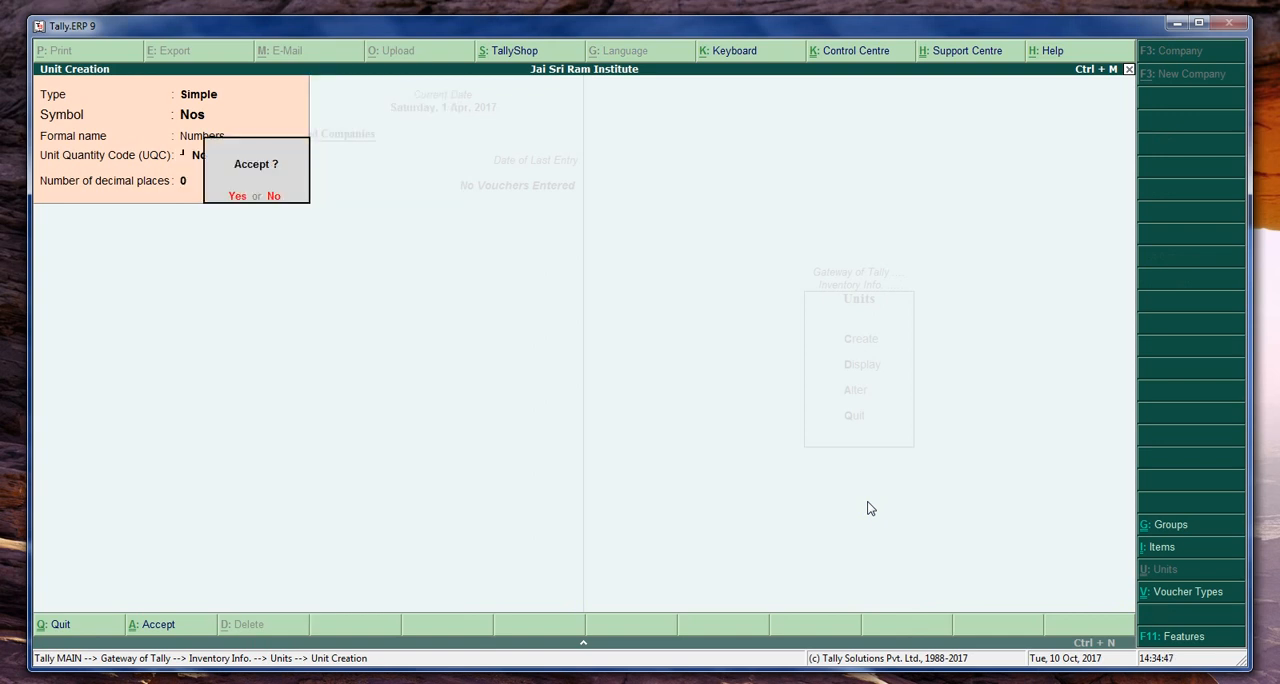
pyautogui.press('Return')
pyautogui.press('Escape')
pyautogui.press('Return')
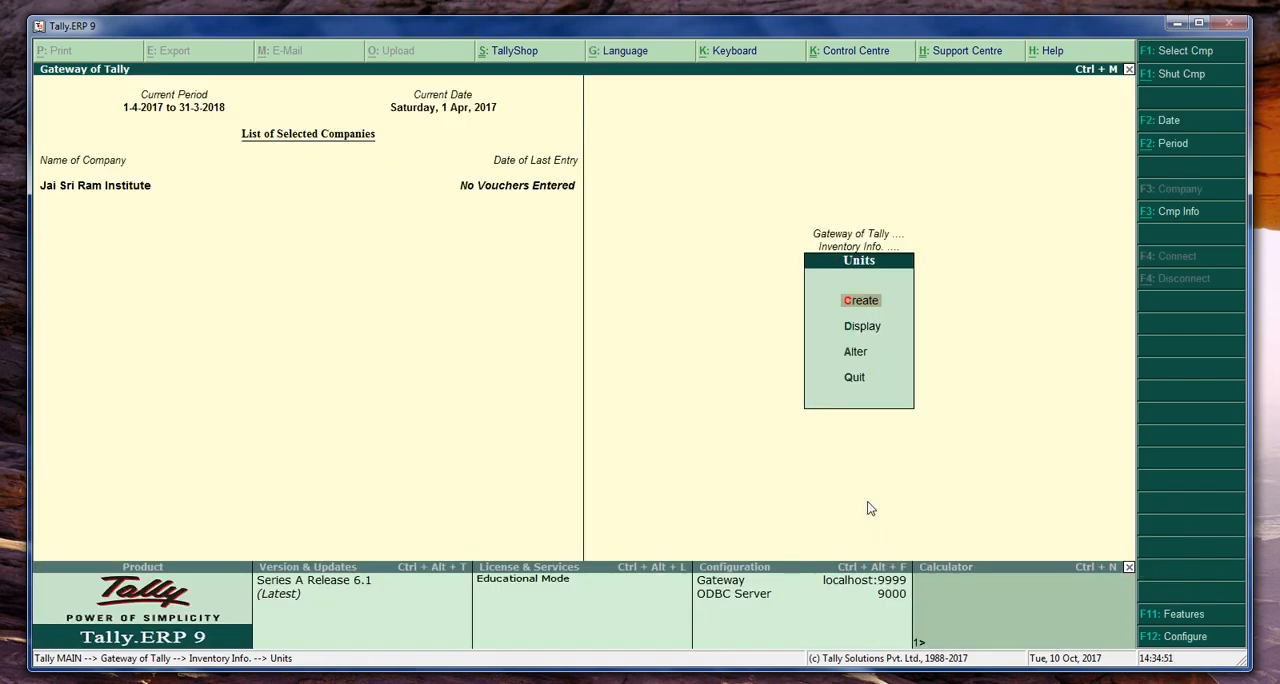
pyautogui.press('Escape')
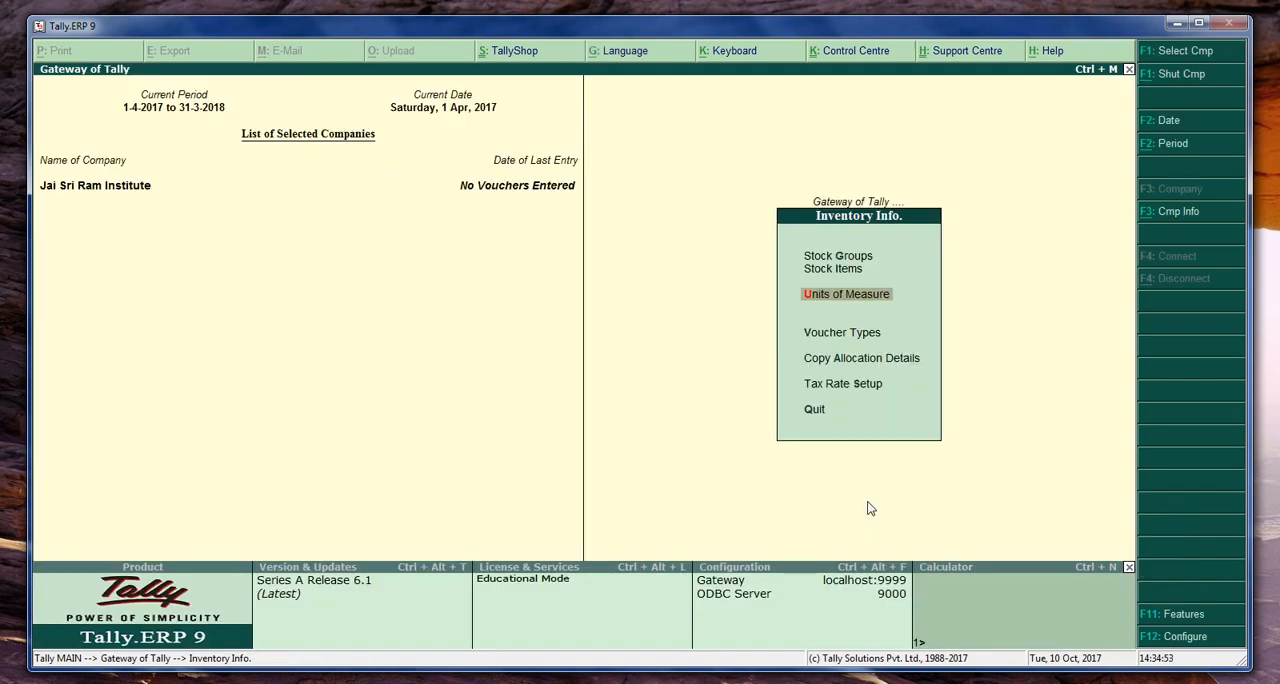
# - Start creating a single stock group named Computer Tutorials under Primary, with quantities of items added
pyautogui.press('Up')
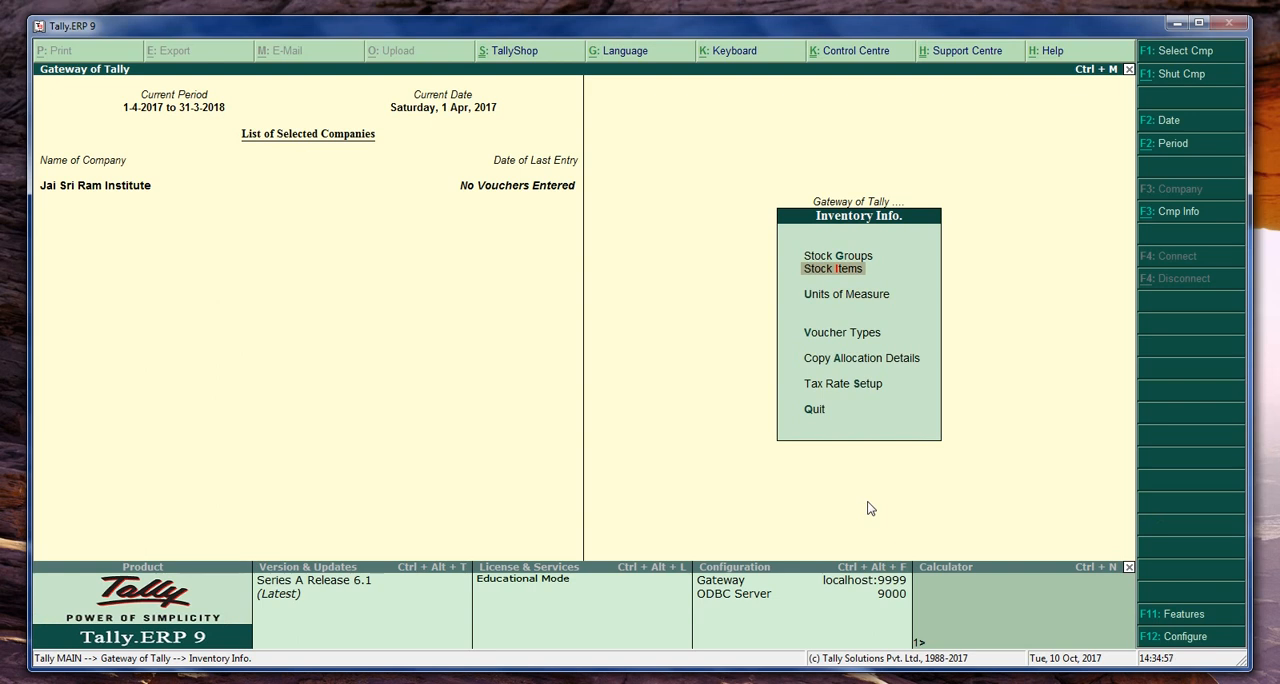
pyautogui.press('Down')
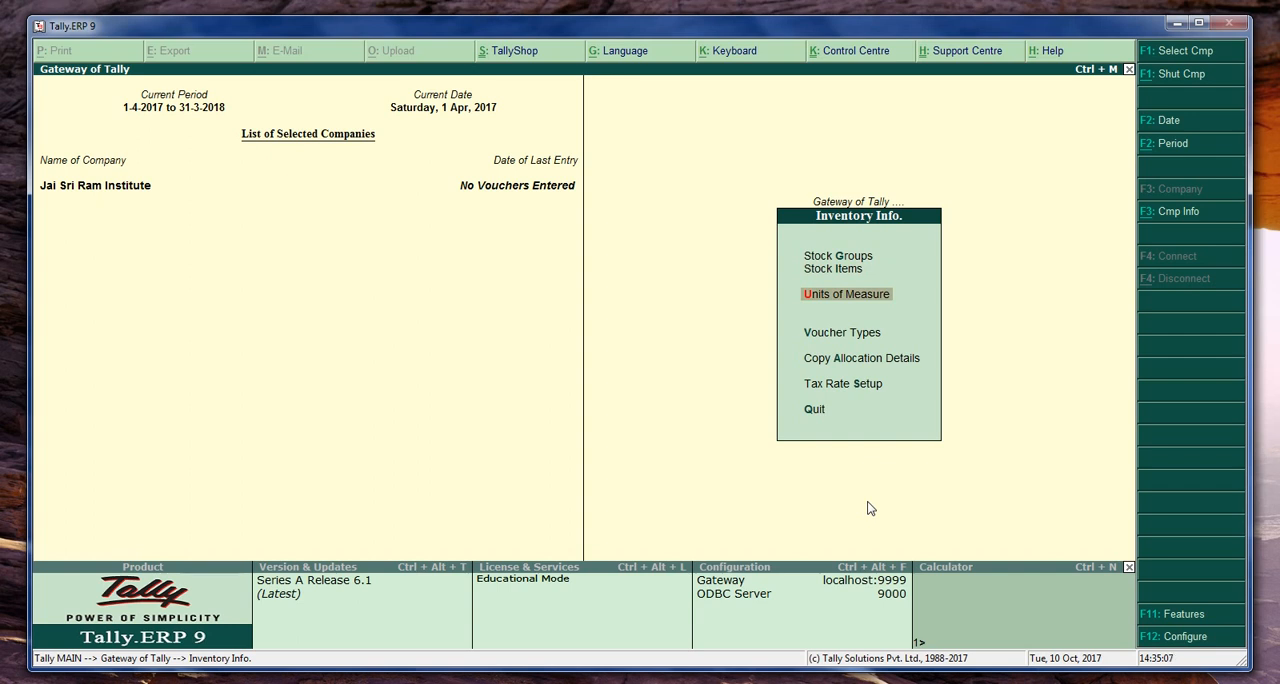
pyautogui.press('Up')
pyautogui.press('Up')
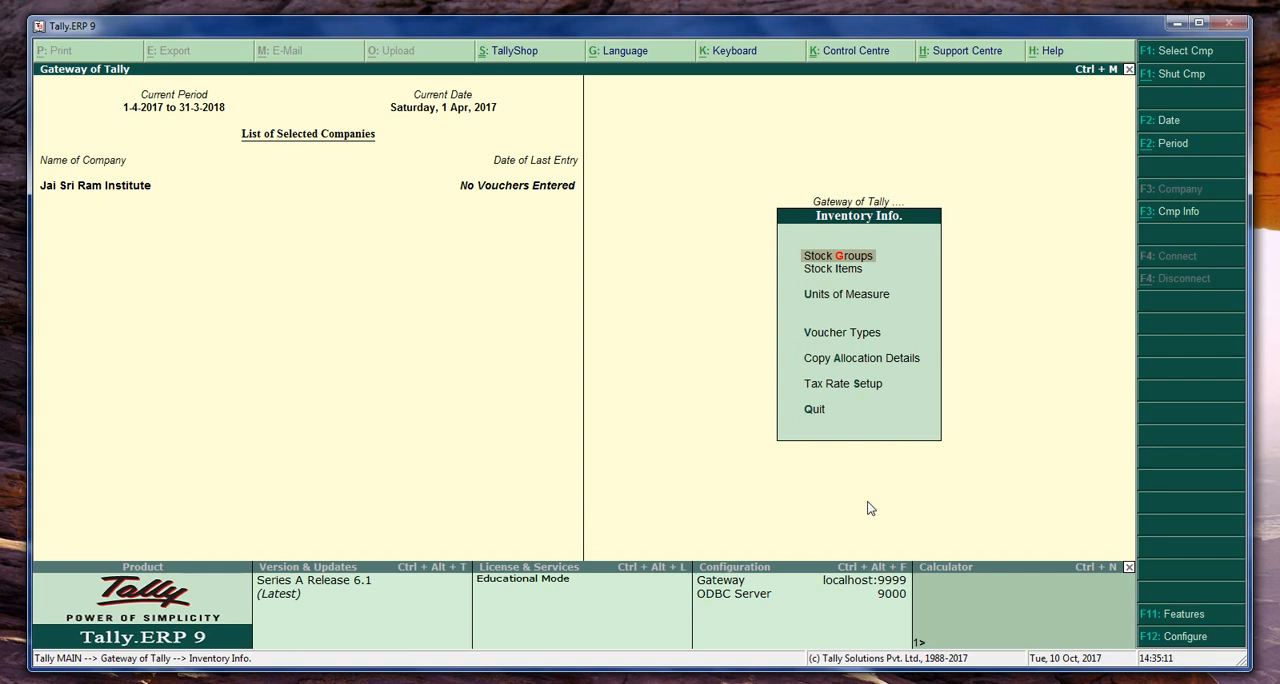
pyautogui.press('Return')
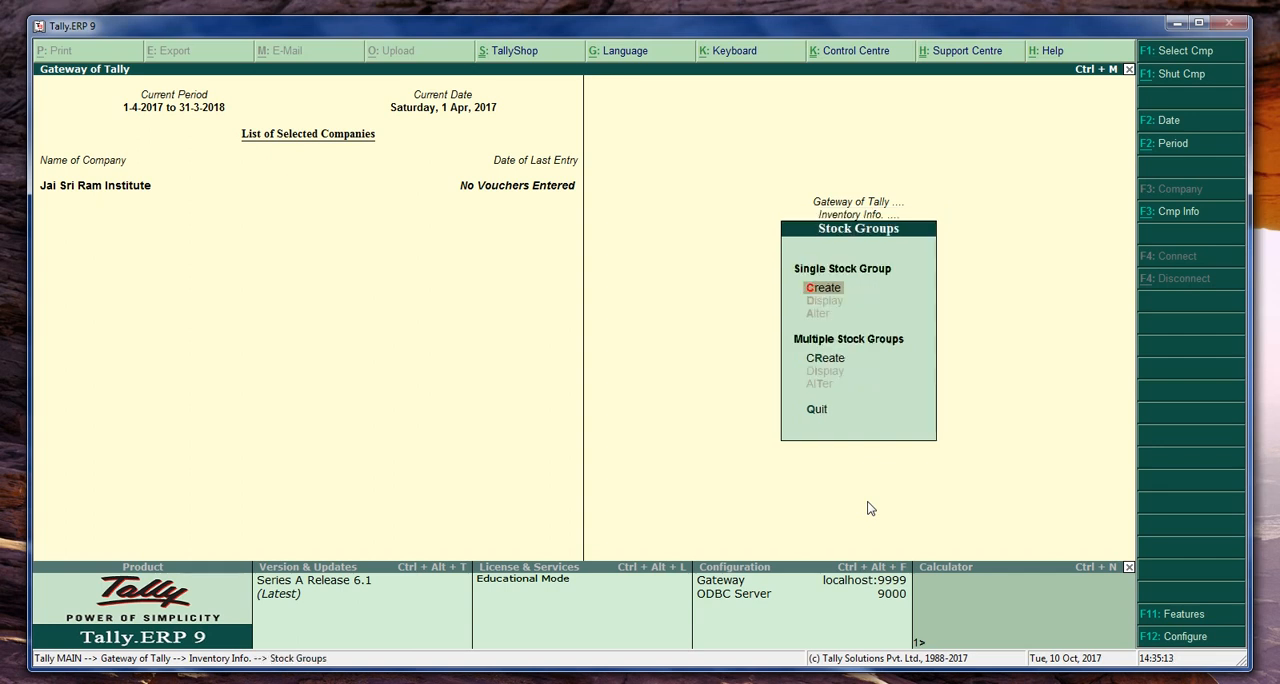
pyautogui.press('Return')
pyautogui.write('Computer Tutorials')
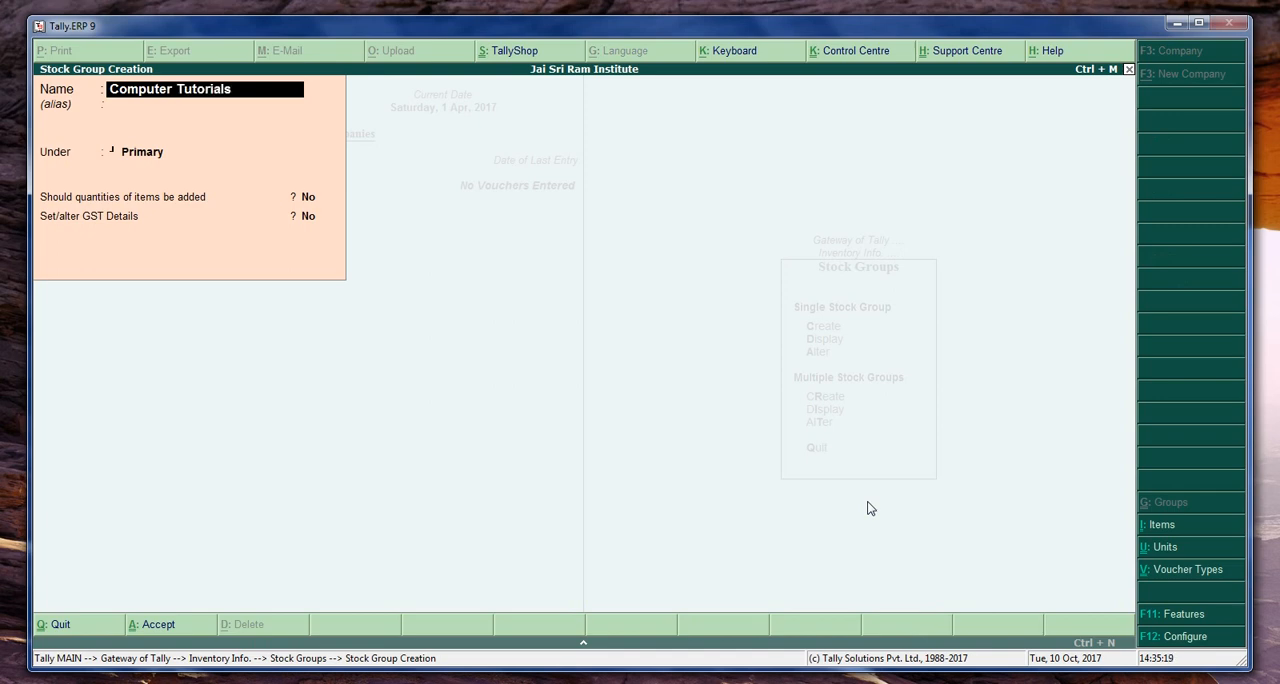
pyautogui.press('Return')
pyautogui.press('Return')
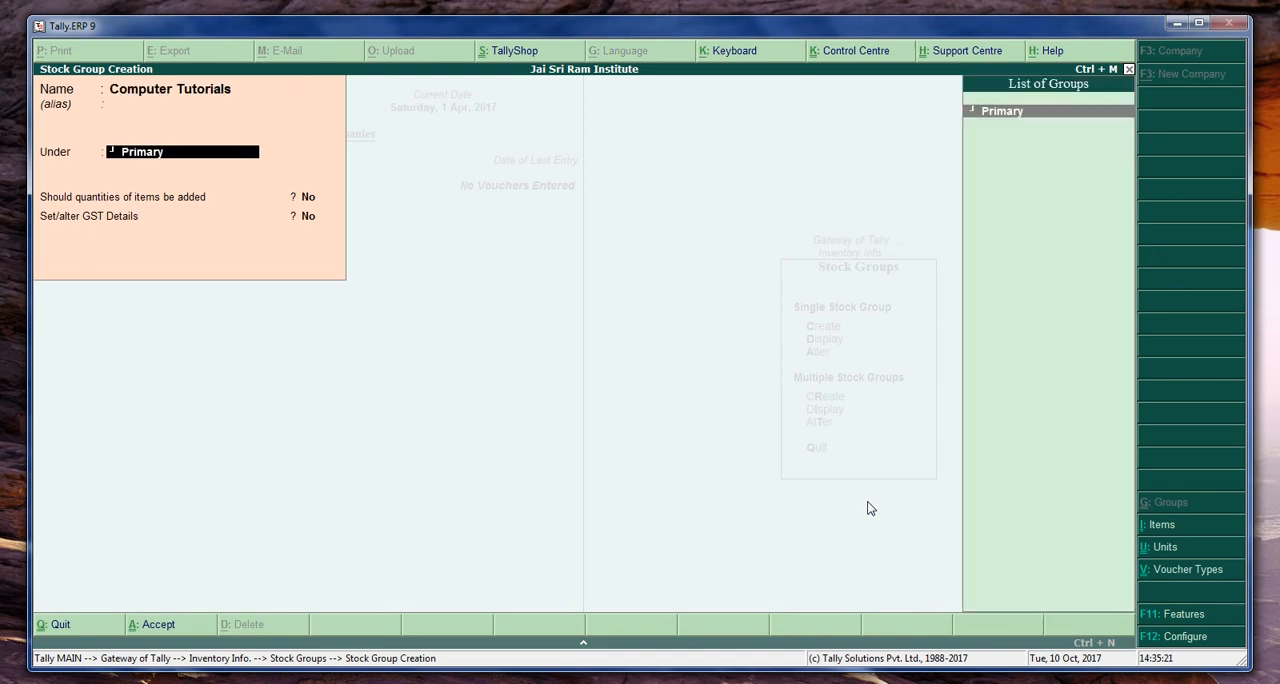
pyautogui.press('Return')
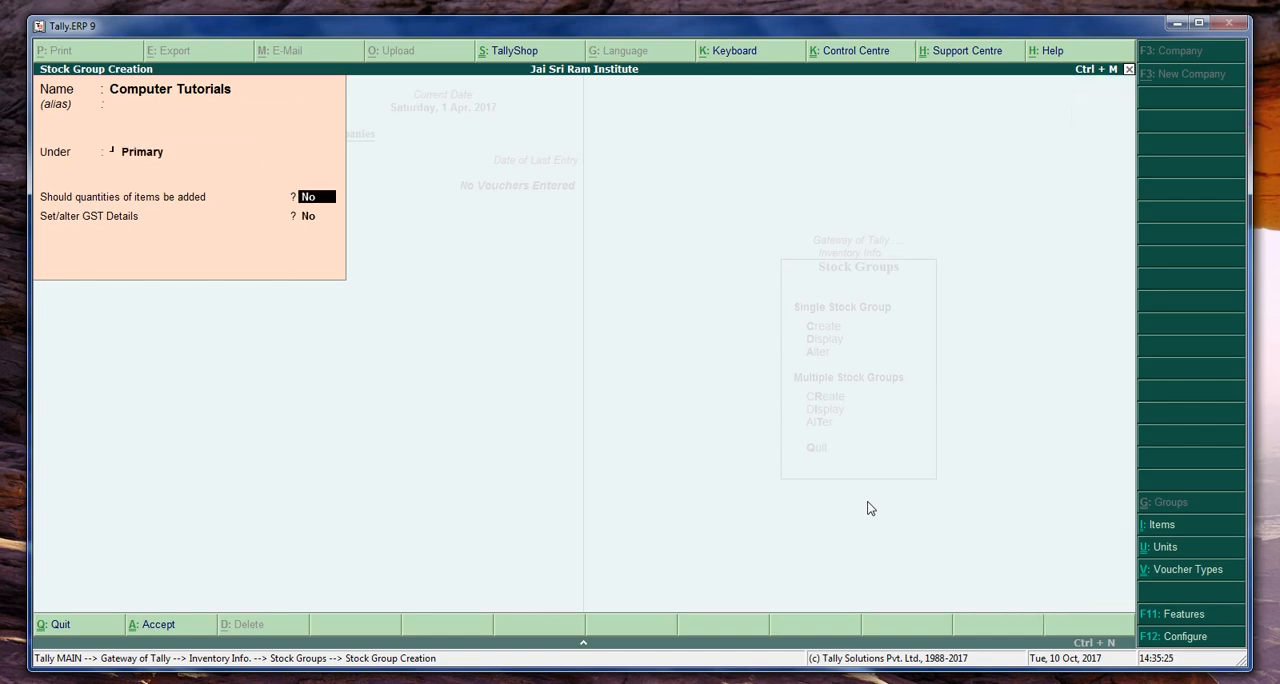
pyautogui.write('y')
pyautogui.press('Return')
# - Set the stock group's GST details to Taxable with 18% integrated tax, save the group, and return to Inventory Info
pyautogui.write('y')
pyautogui.press('Return')
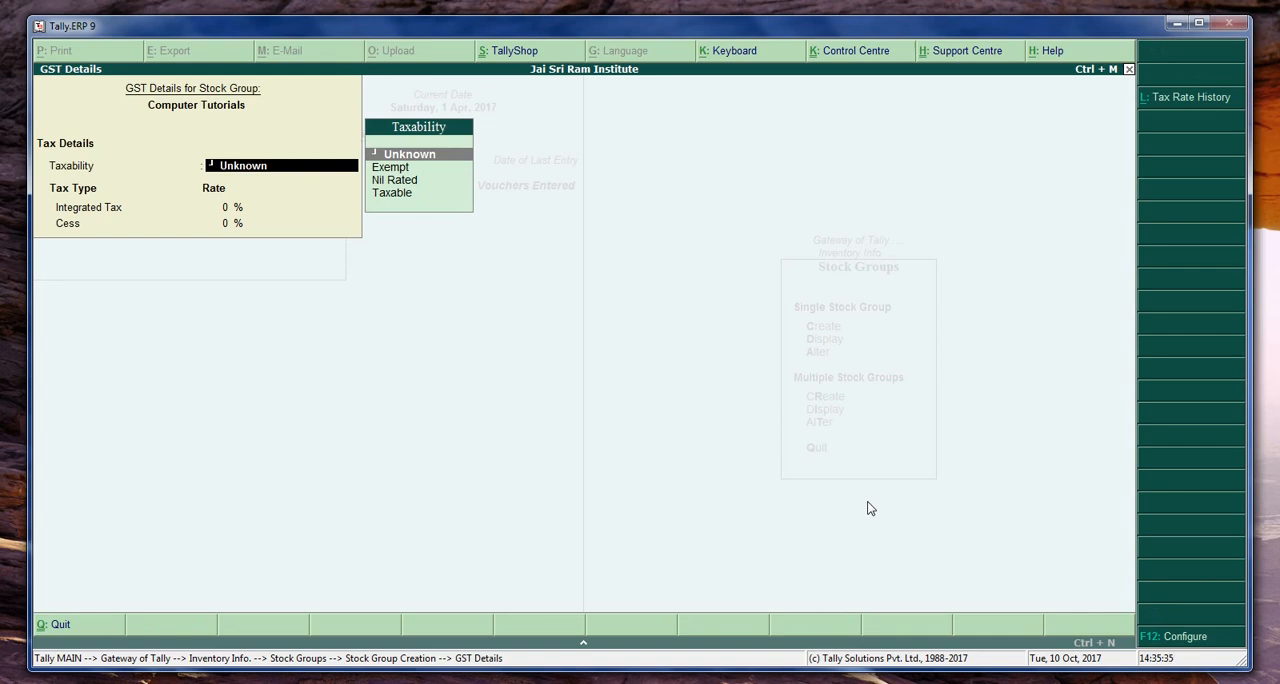
pyautogui.press('Down')
pyautogui.press('Down')
pyautogui.press('Down')
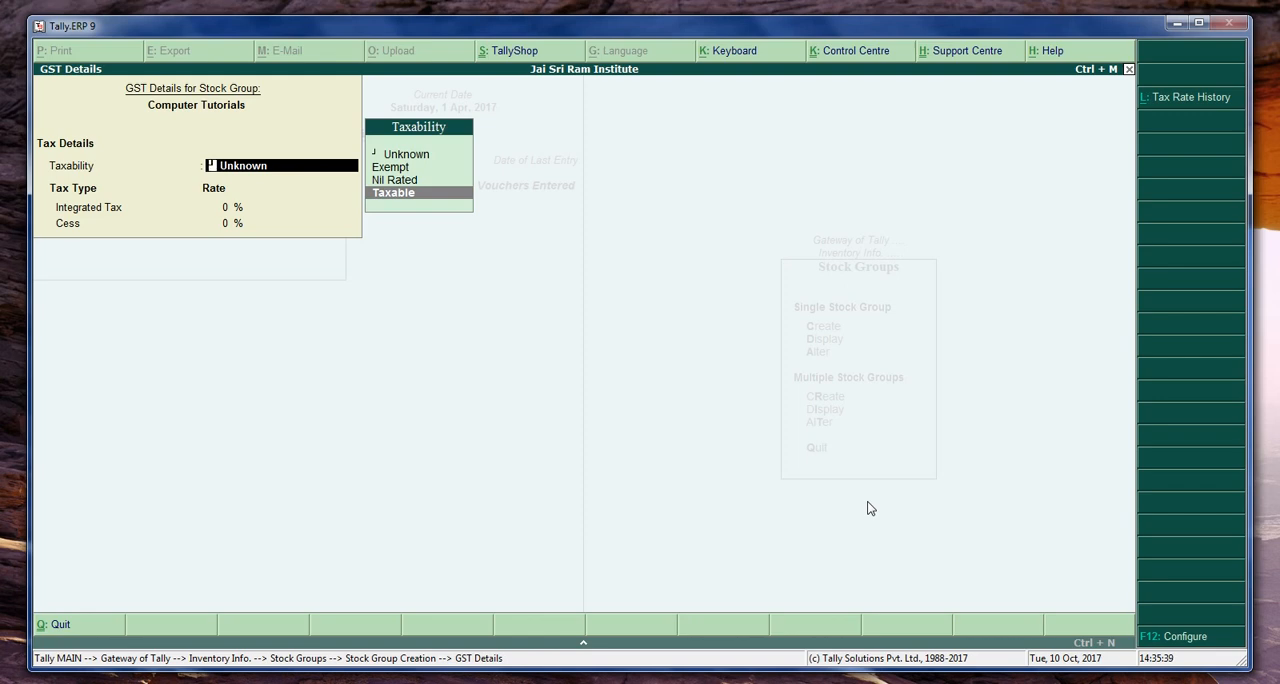
pyautogui.press('Return')
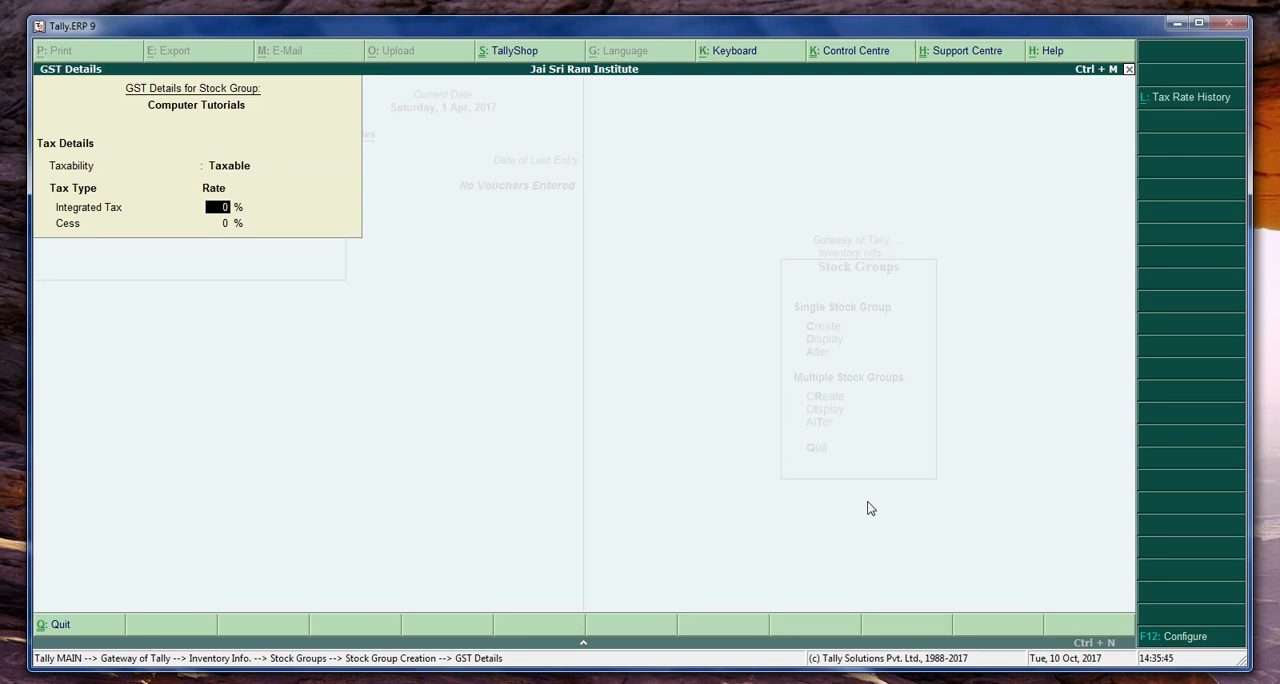
pyautogui.write('18')
pyautogui.press('Return')
pyautogui.press('Return')
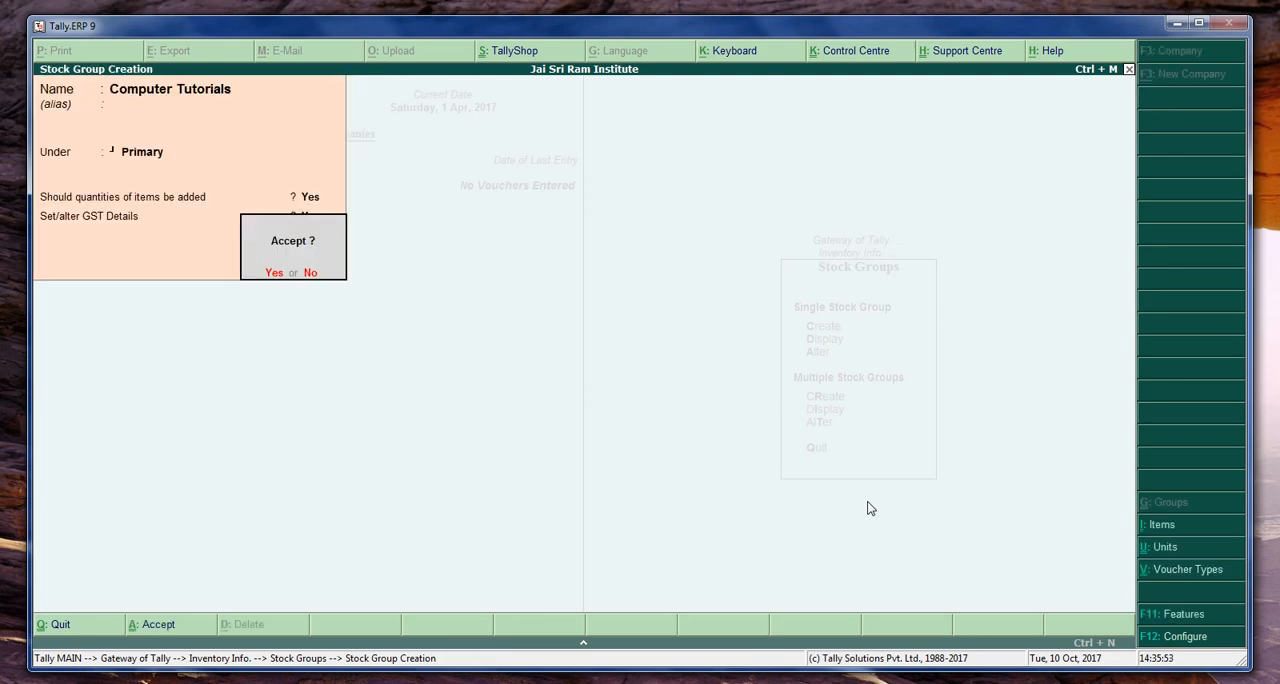
pyautogui.press('Return')
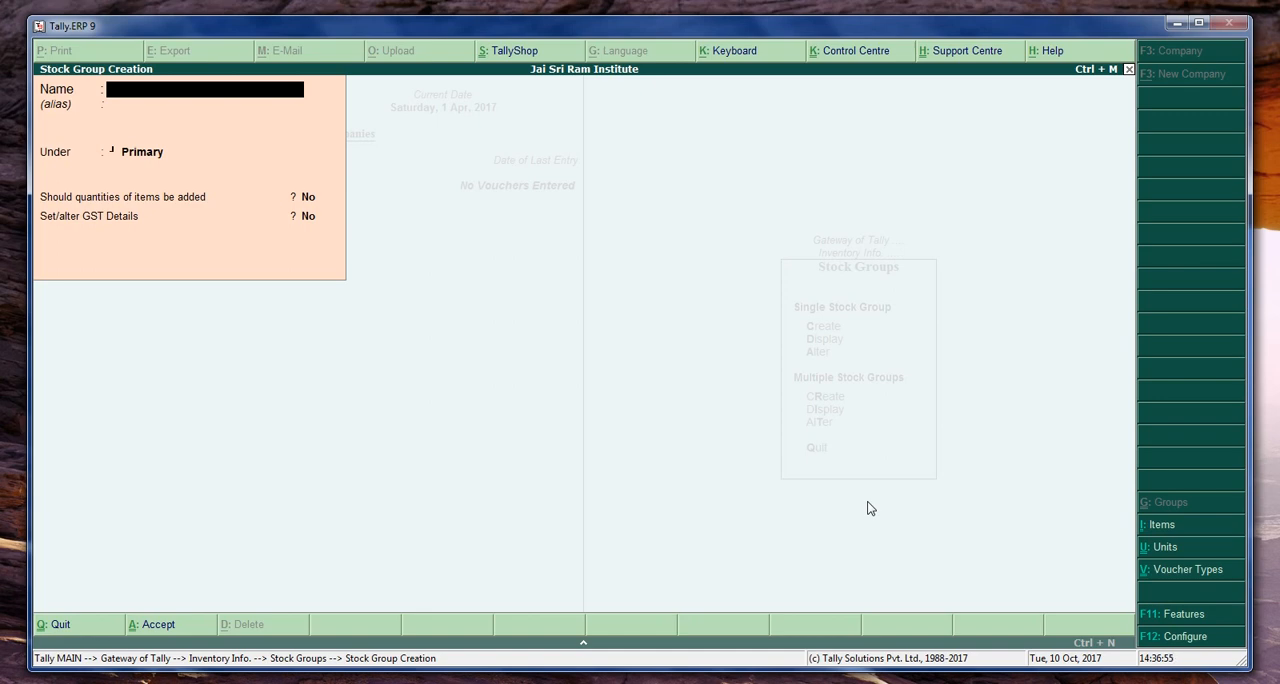
pyautogui.press('Escape')
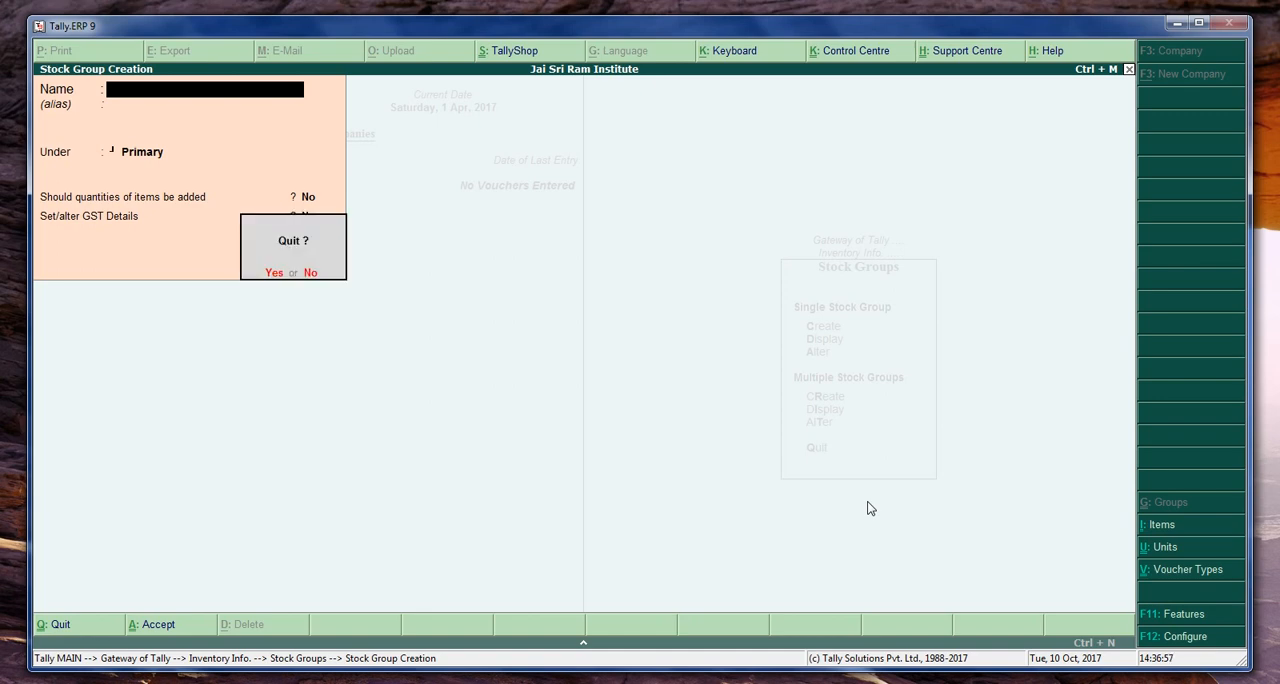
pyautogui.press('y')
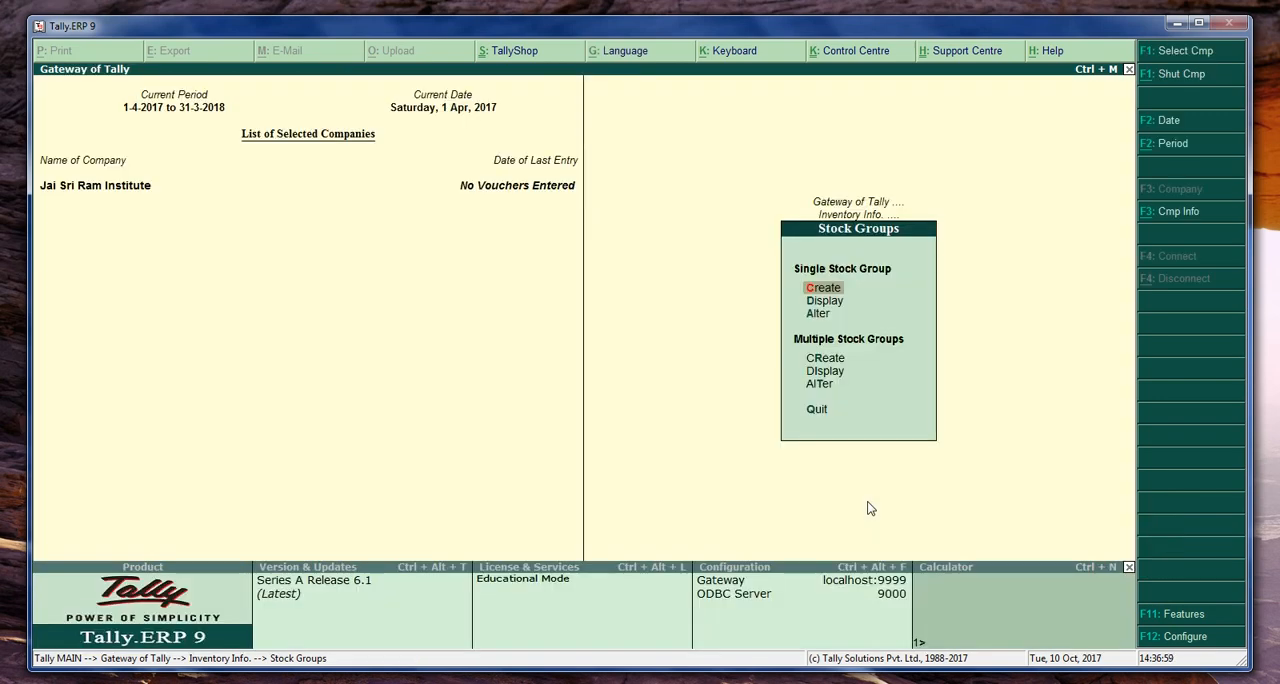
pyautogui.press('Escape')
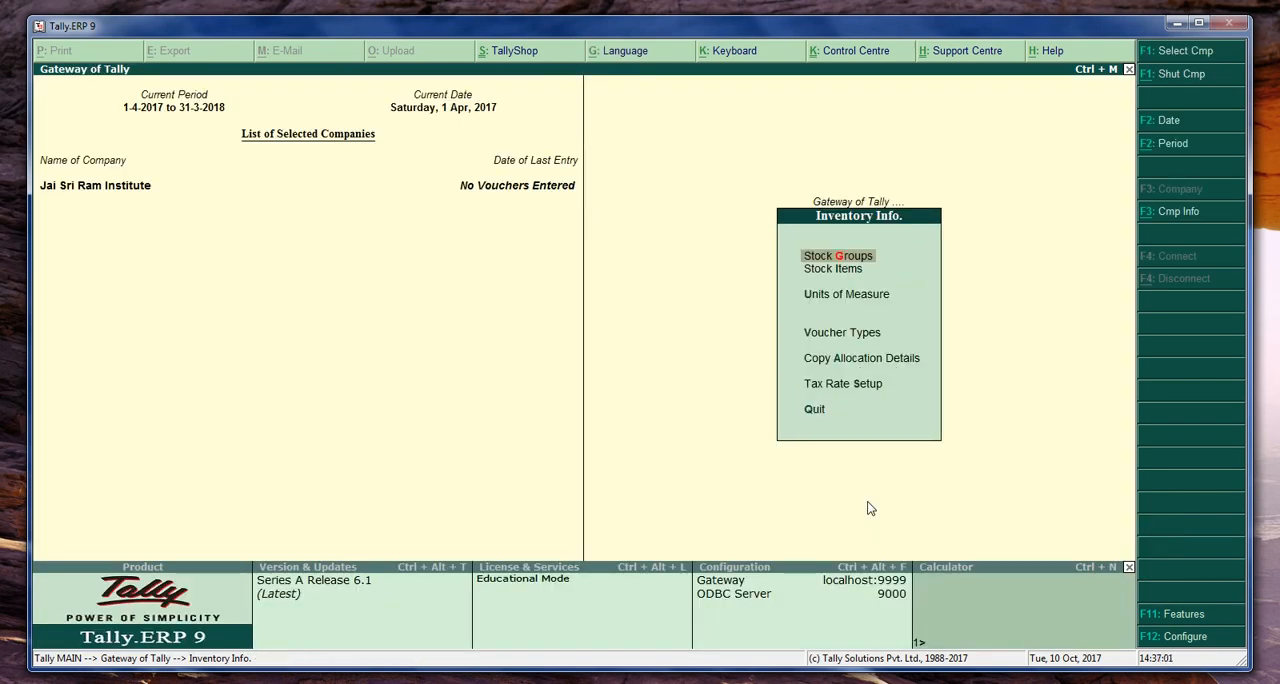
# - Start creating a single stock item named Fundamentals Tutorial DVD without an alias
pyautogui.press('Down')
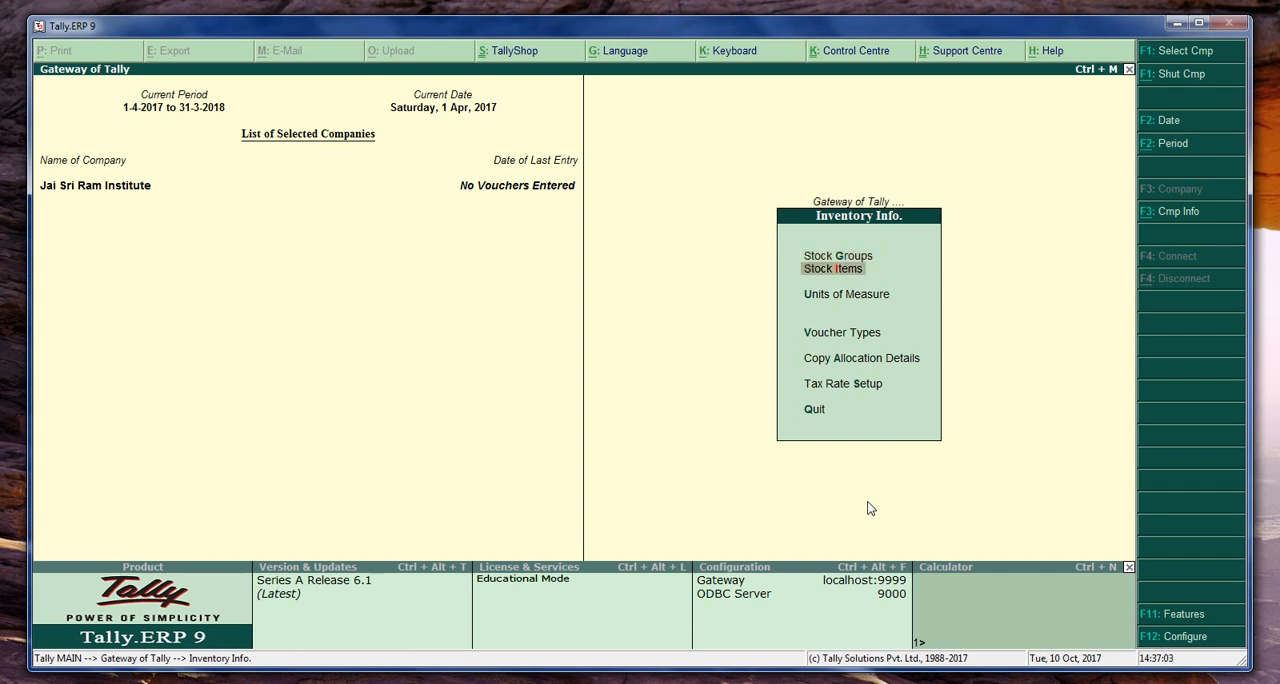
pyautogui.press('Return')
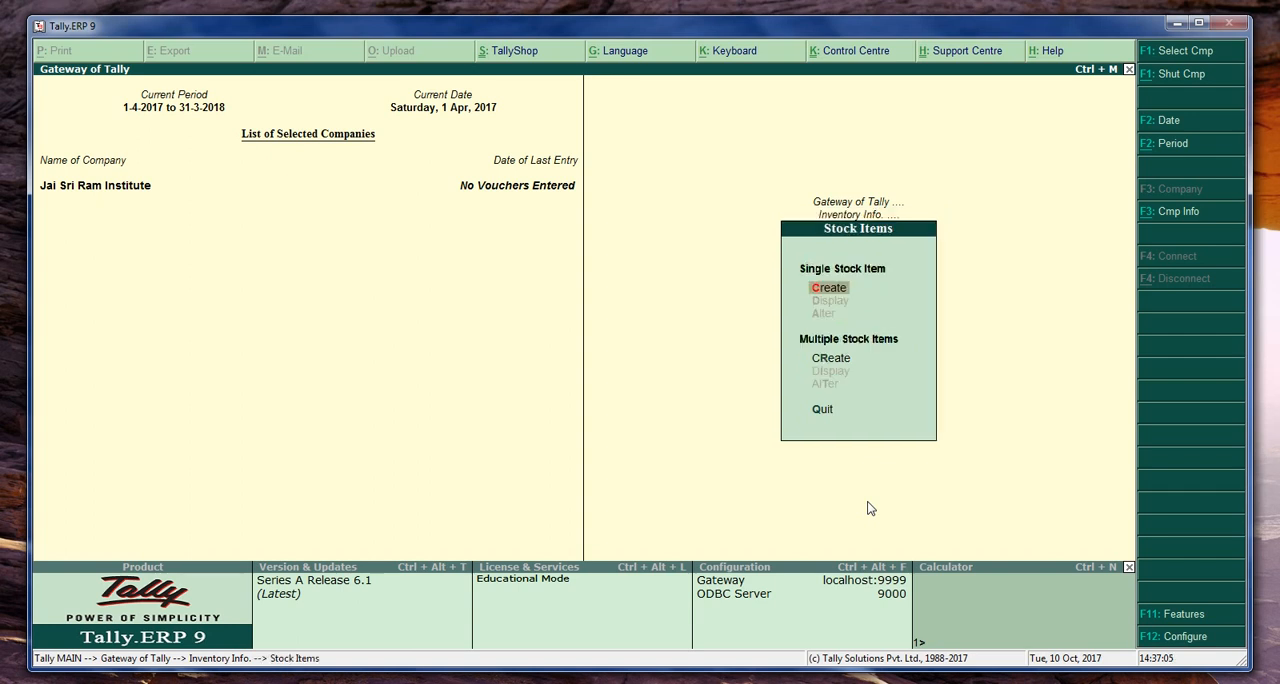
pyautogui.press('Return')
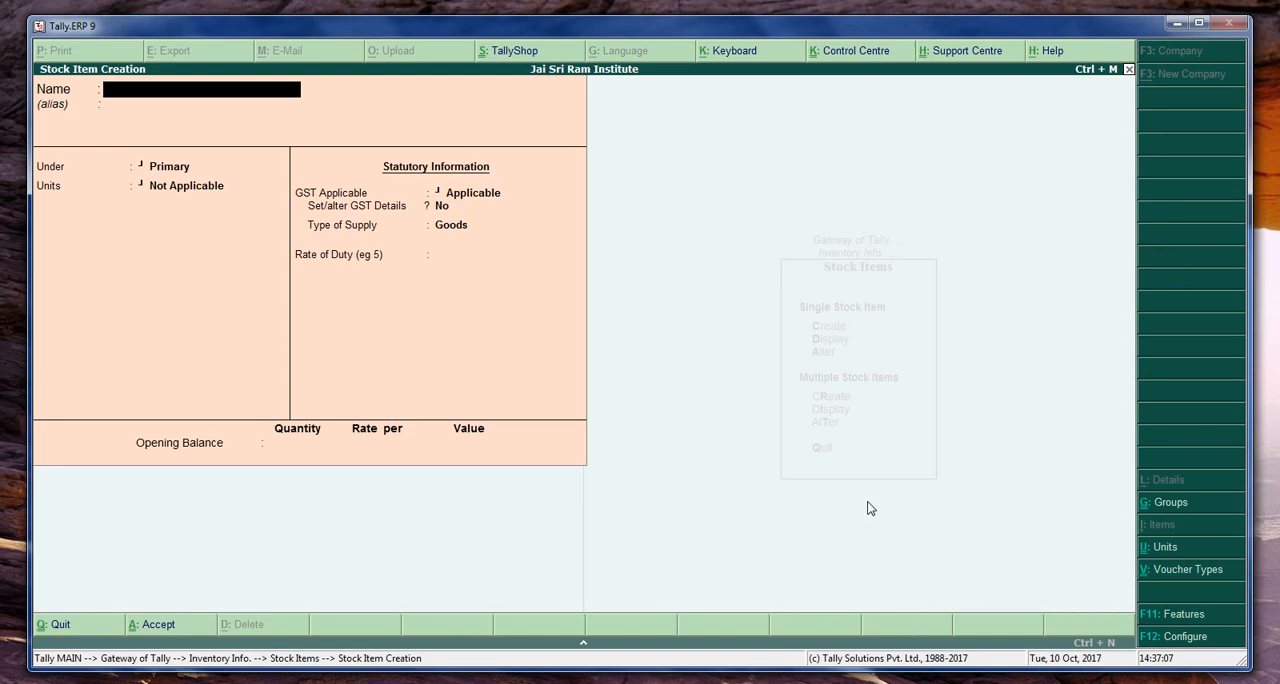
pyautogui.write('Fundamentals Tut')
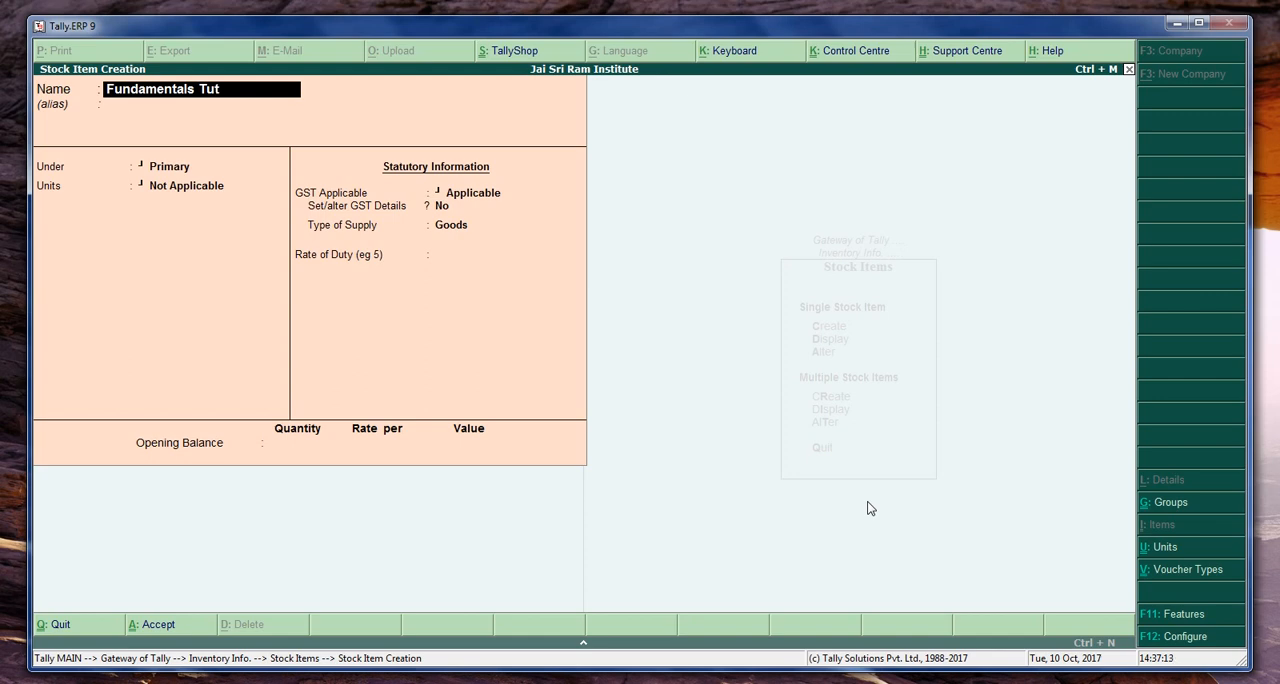
pyautogui.write('orial DVD')
pyautogui.press('Return')
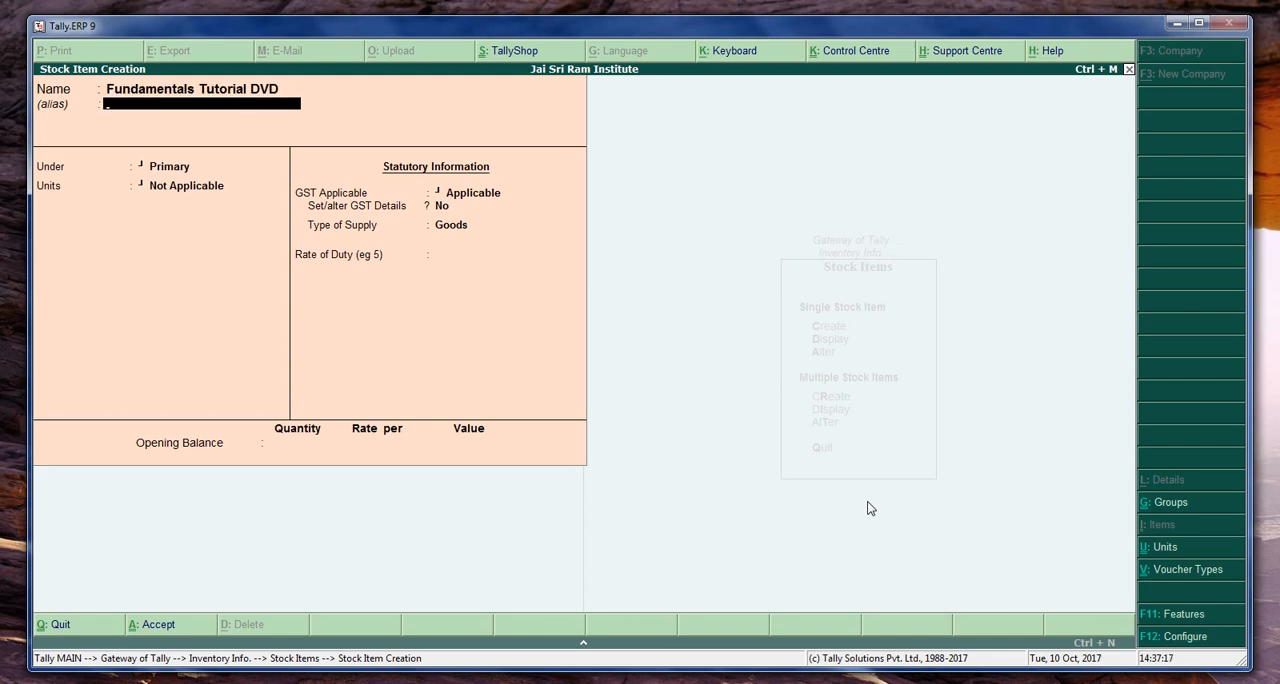
pyautogui.press('Return')
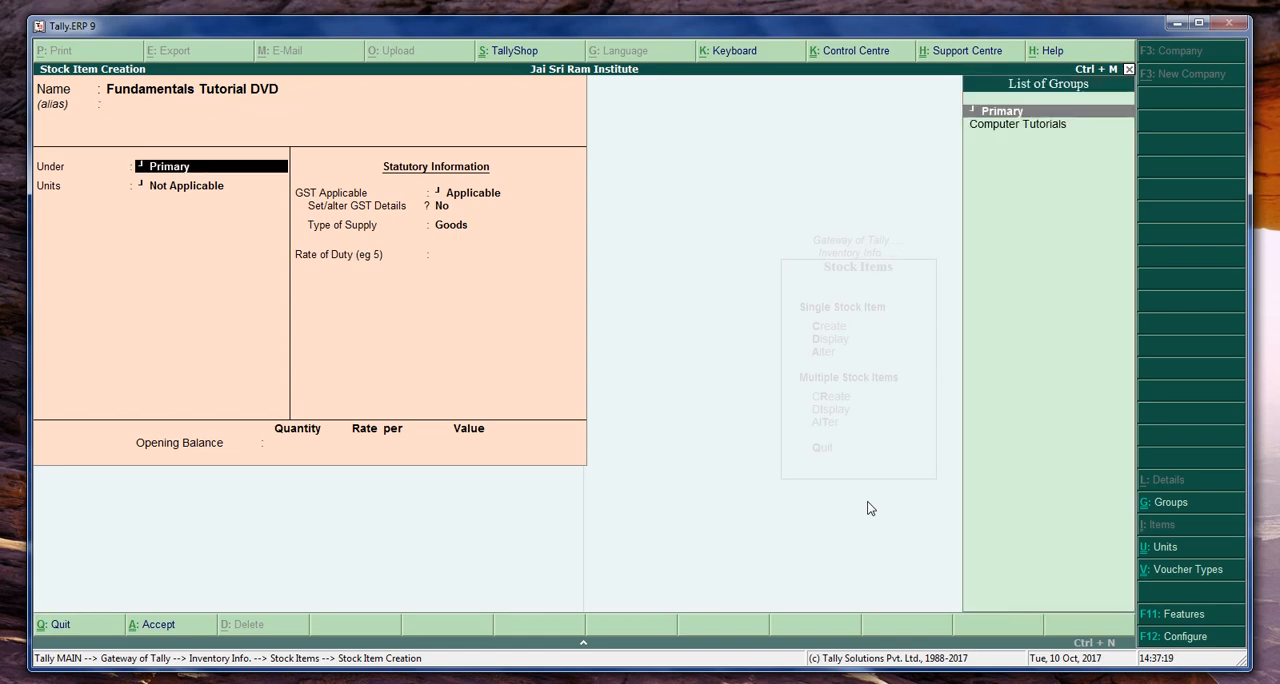
# - Place the stock item under the Computer Tutorials group and set its units to Nos
pyautogui.press('Down')
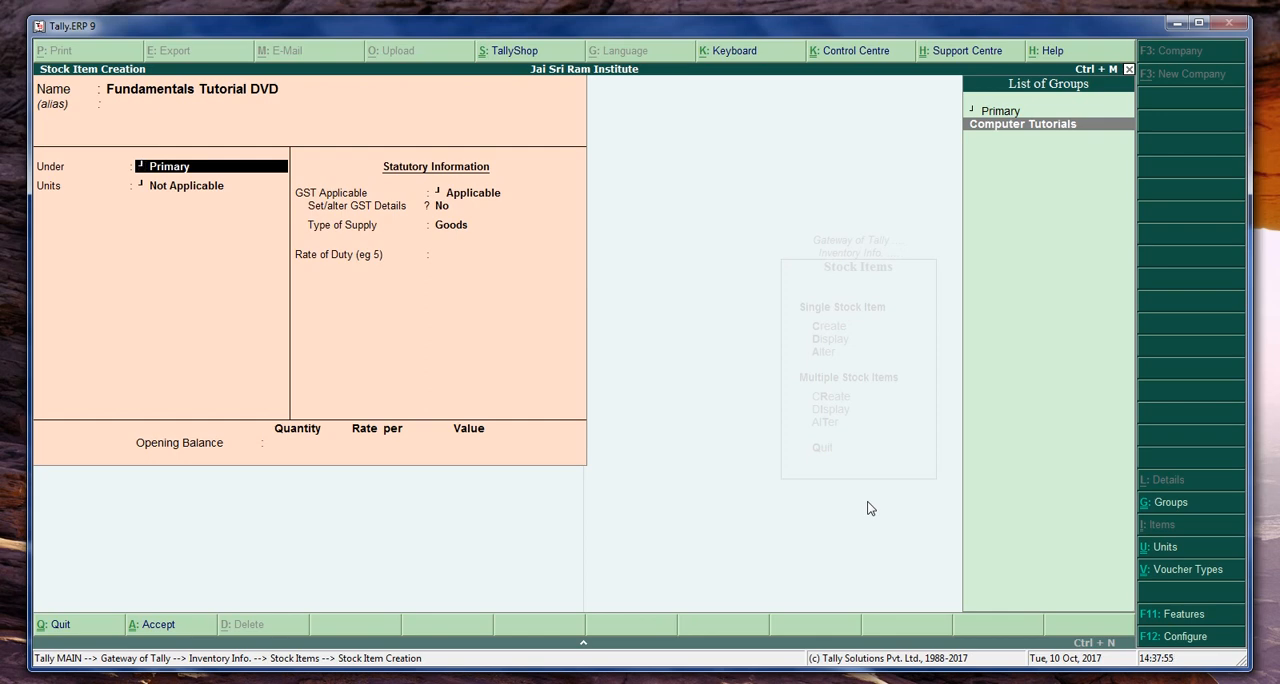
pyautogui.press('Return')
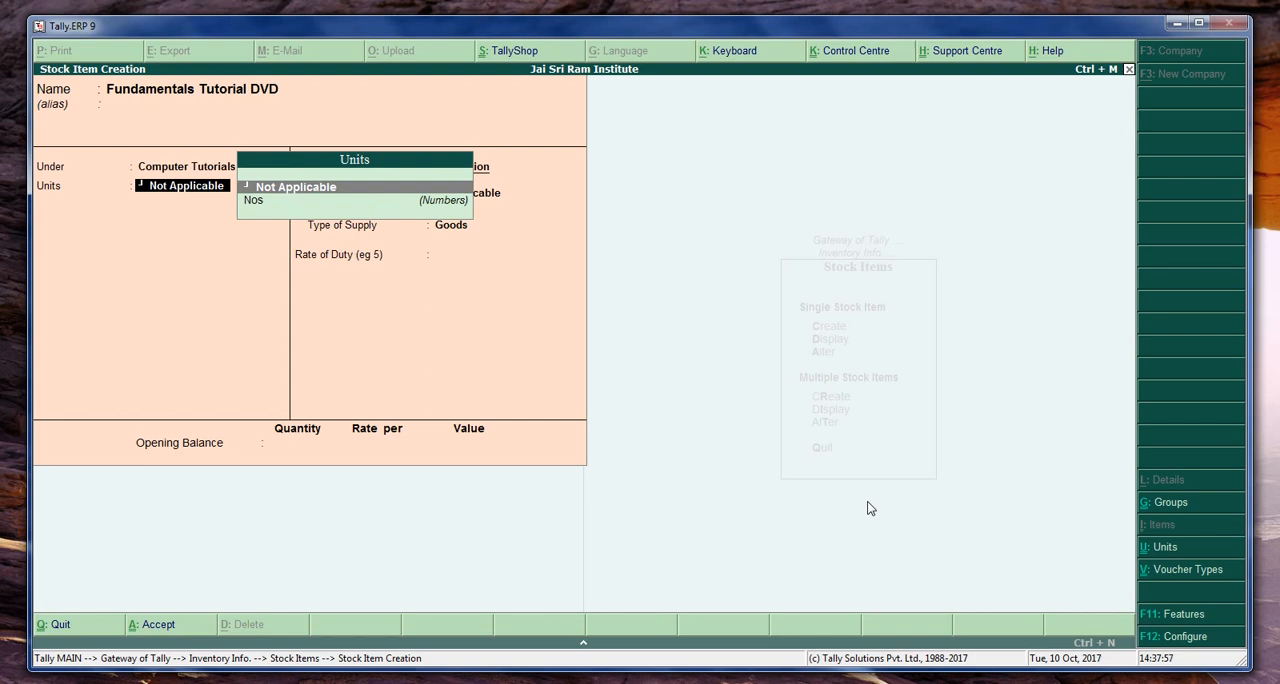
pyautogui.press('Down')
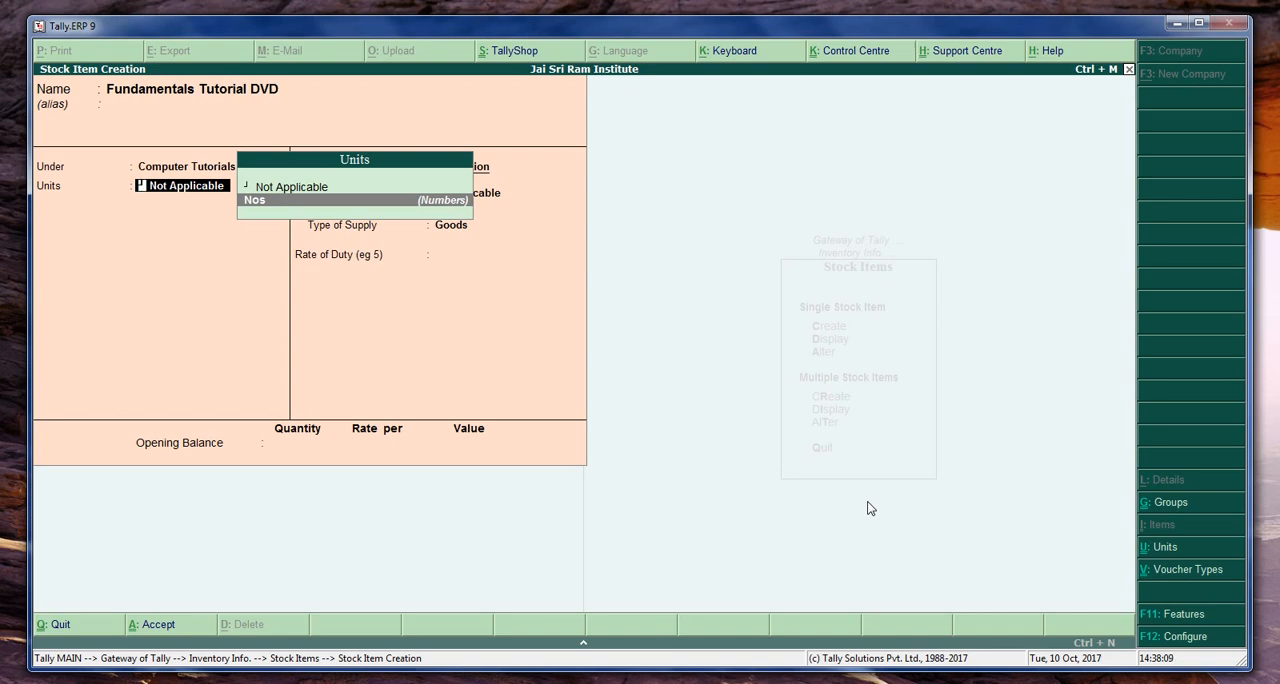
pyautogui.press('Return')
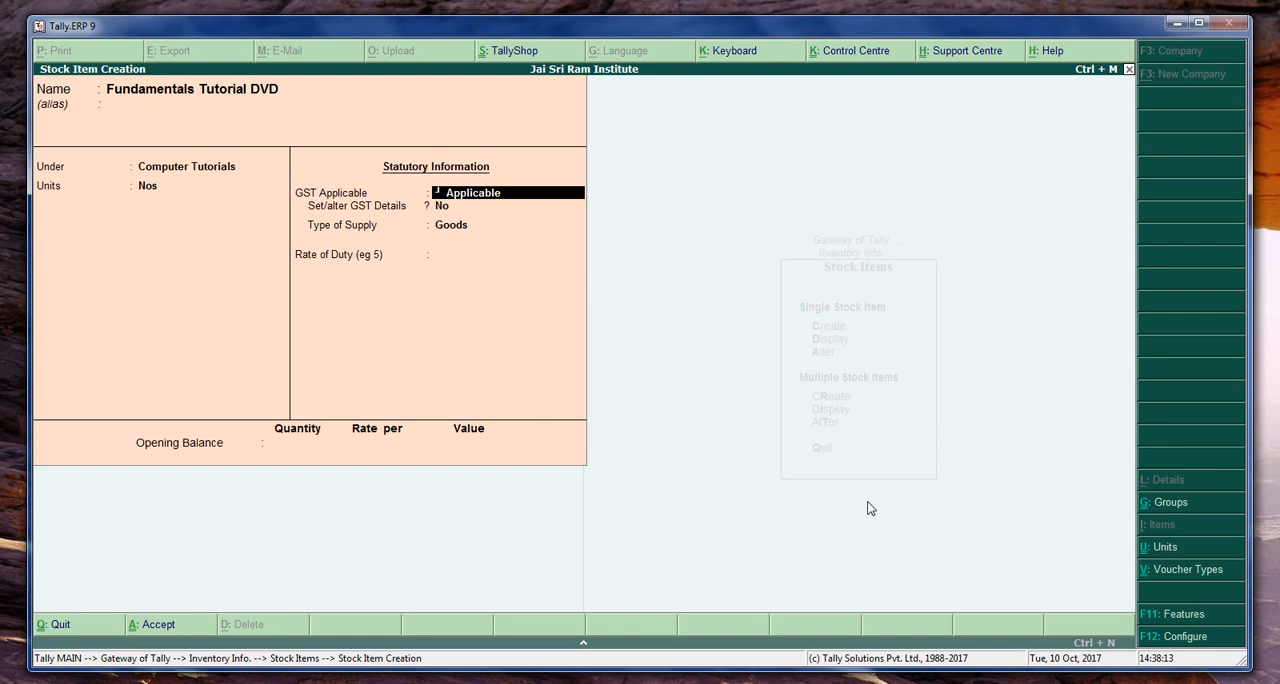
# - Keep GST Applicable without item-level GST details, supply type Goods, and a 0 rate of duty for the stock item
pyautogui.press('Return')
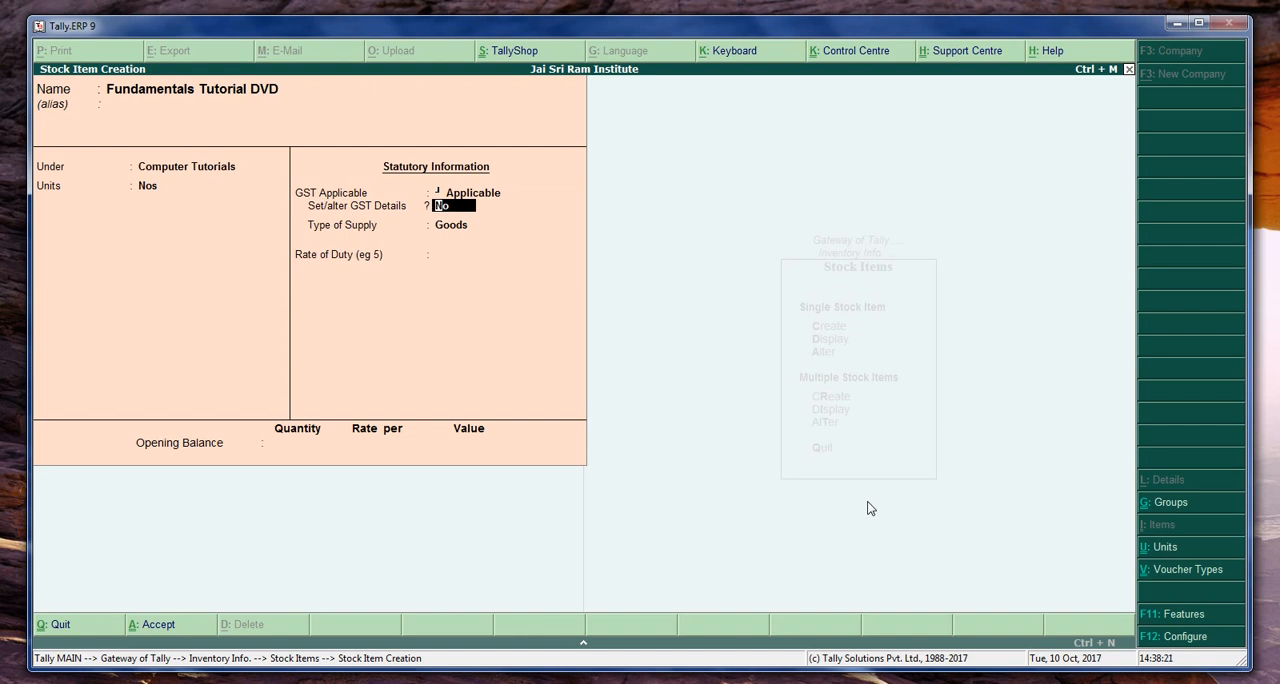
pyautogui.press('Return')
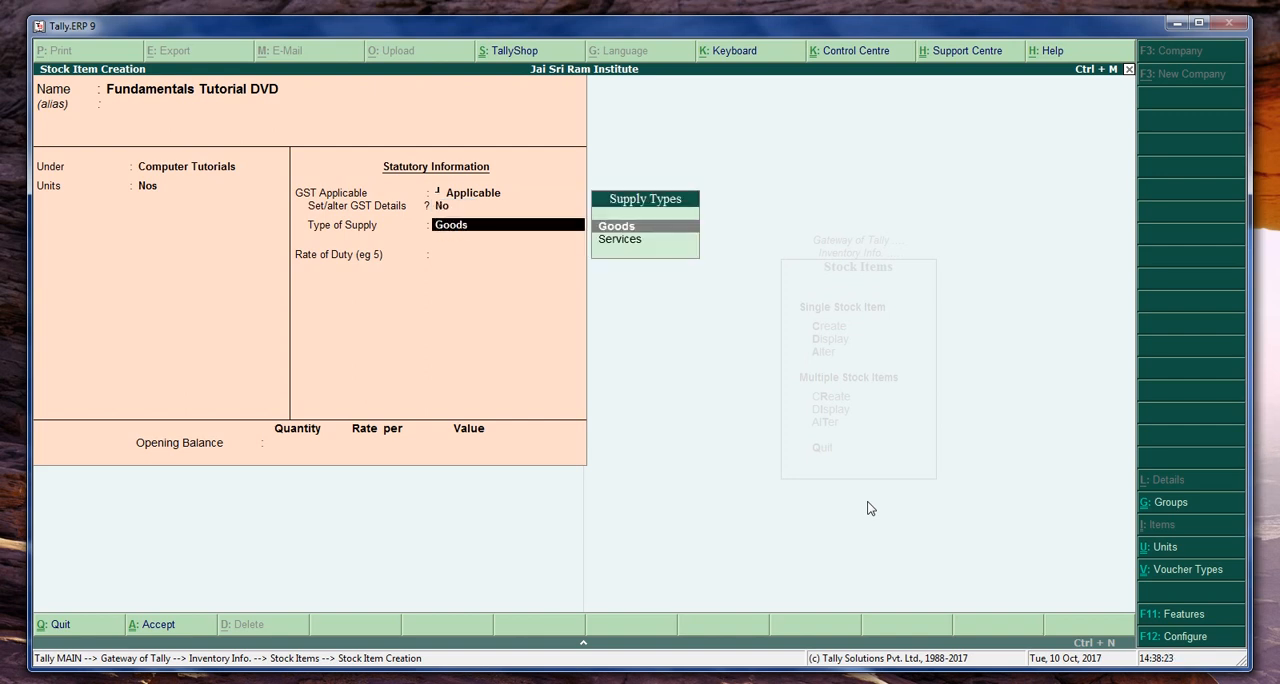
pyautogui.press('Return')
pyautogui.press('Return')
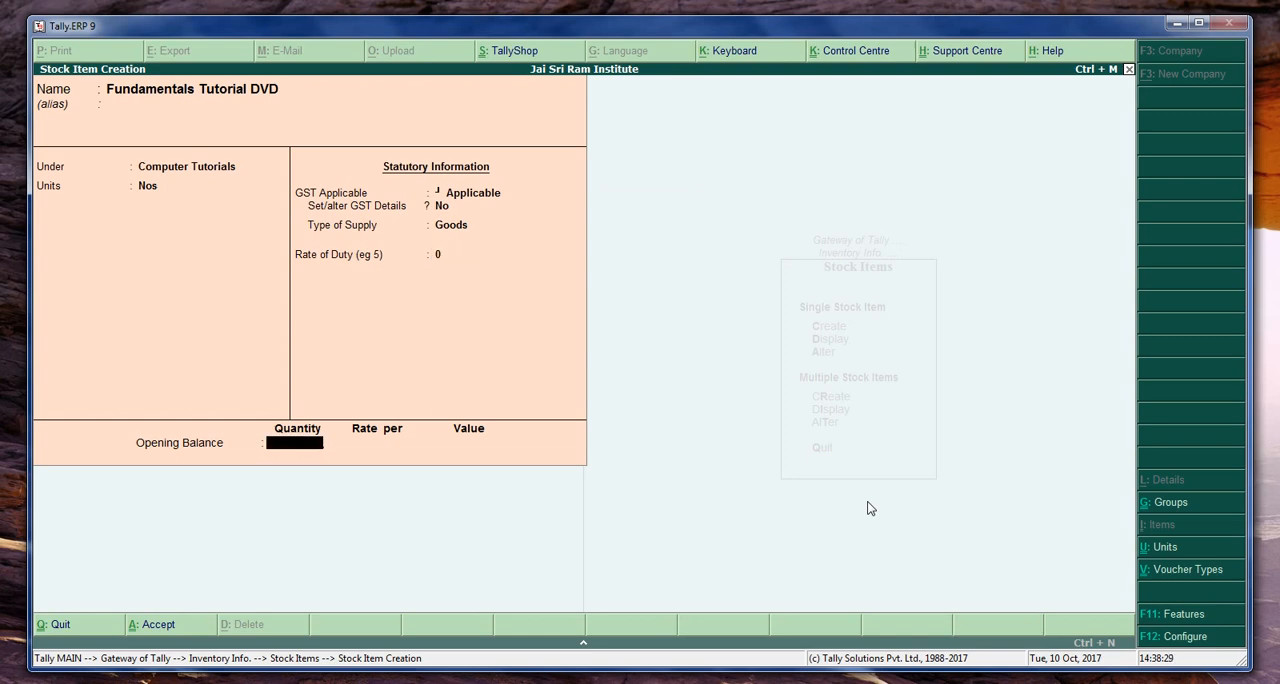
# - Leave the opening balance of the Fundamentals Tutorial DVD item empty and save the stock item
pyautogui.press('Return')
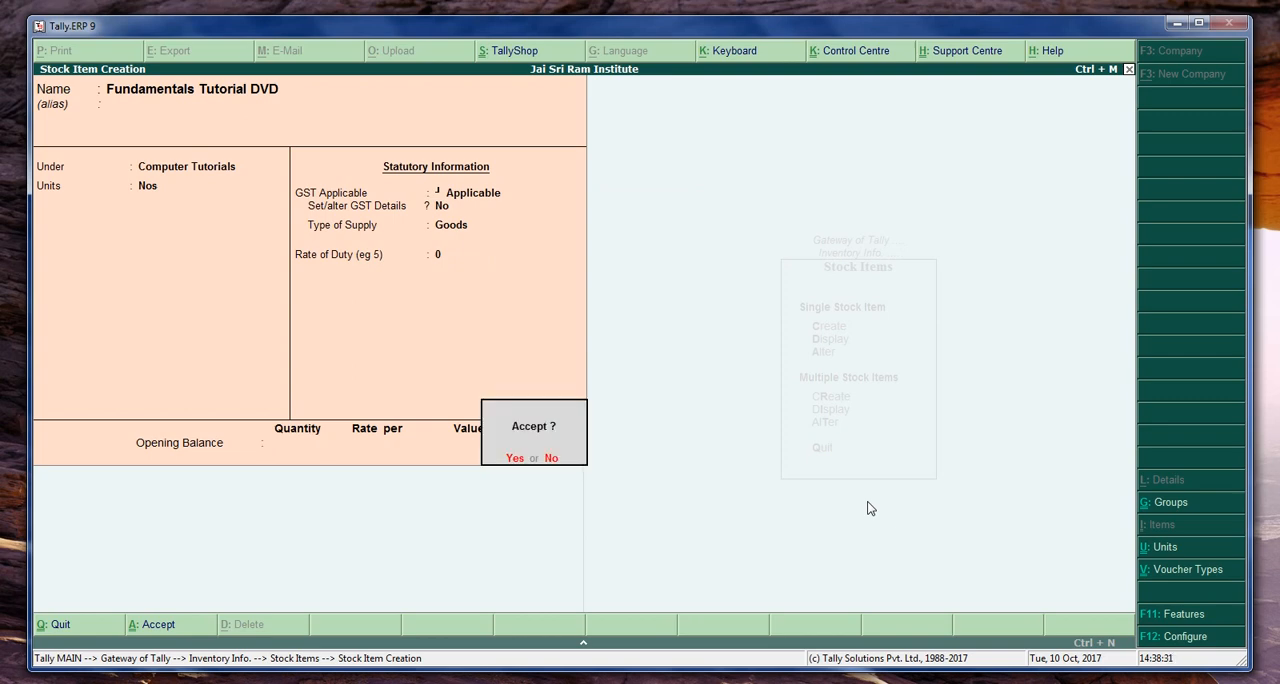
pyautogui.press('Return')
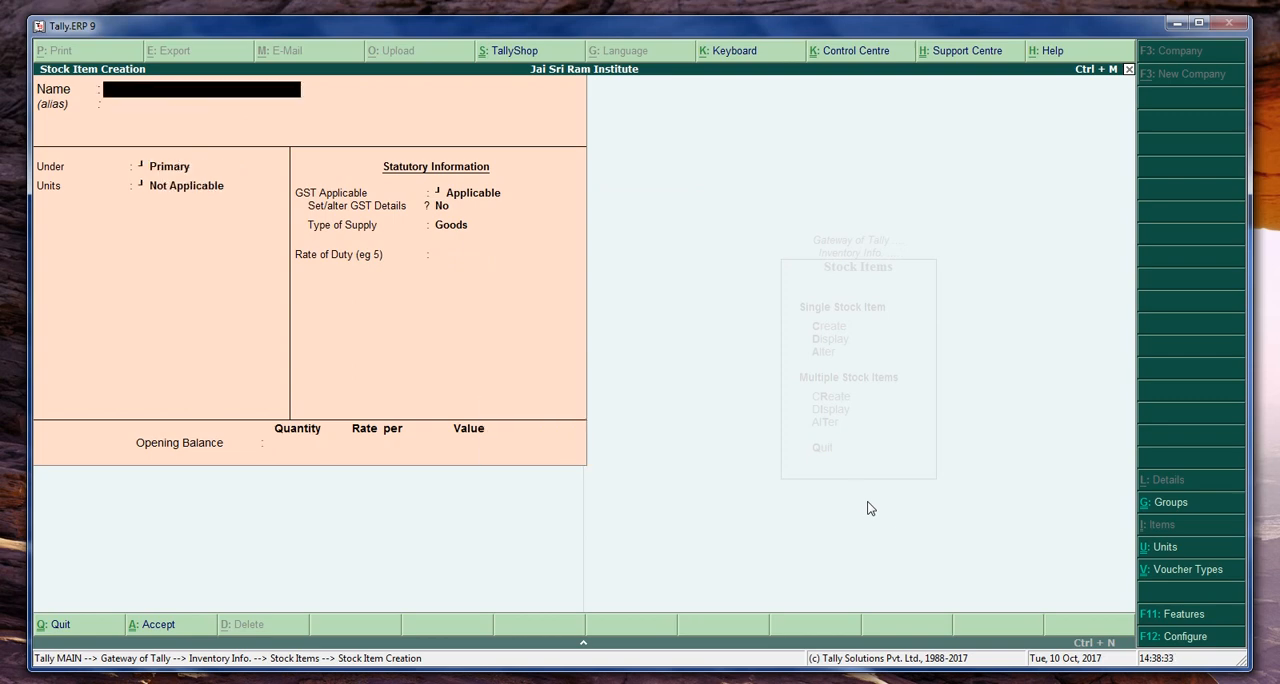
# - Name the new stock item TALLY TUTORIALS DVD and leave its alias blank
pyautogui.write('TALLY TUTORIALS DVD')
pyautogui.press('Return')
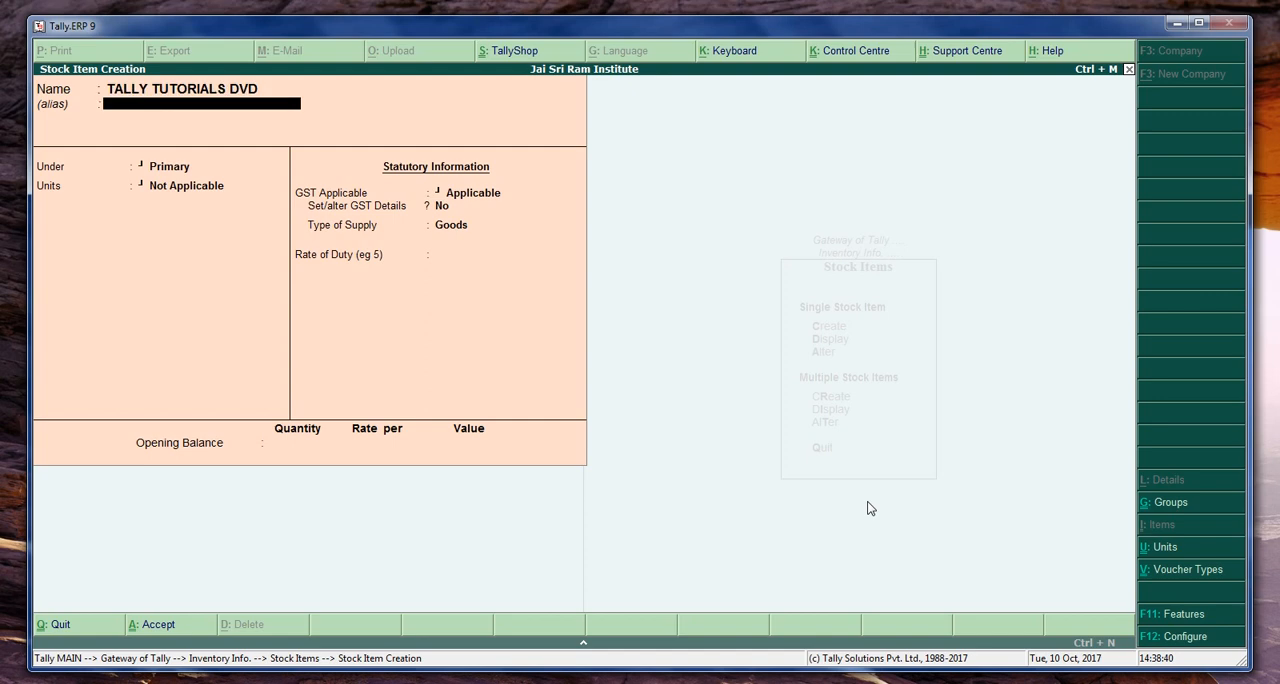
pyautogui.press('Return')
# - Place TALLY TUTORIALS DVD under the Computer Tutorials group with Nos as its unit
pyautogui.press('Down')
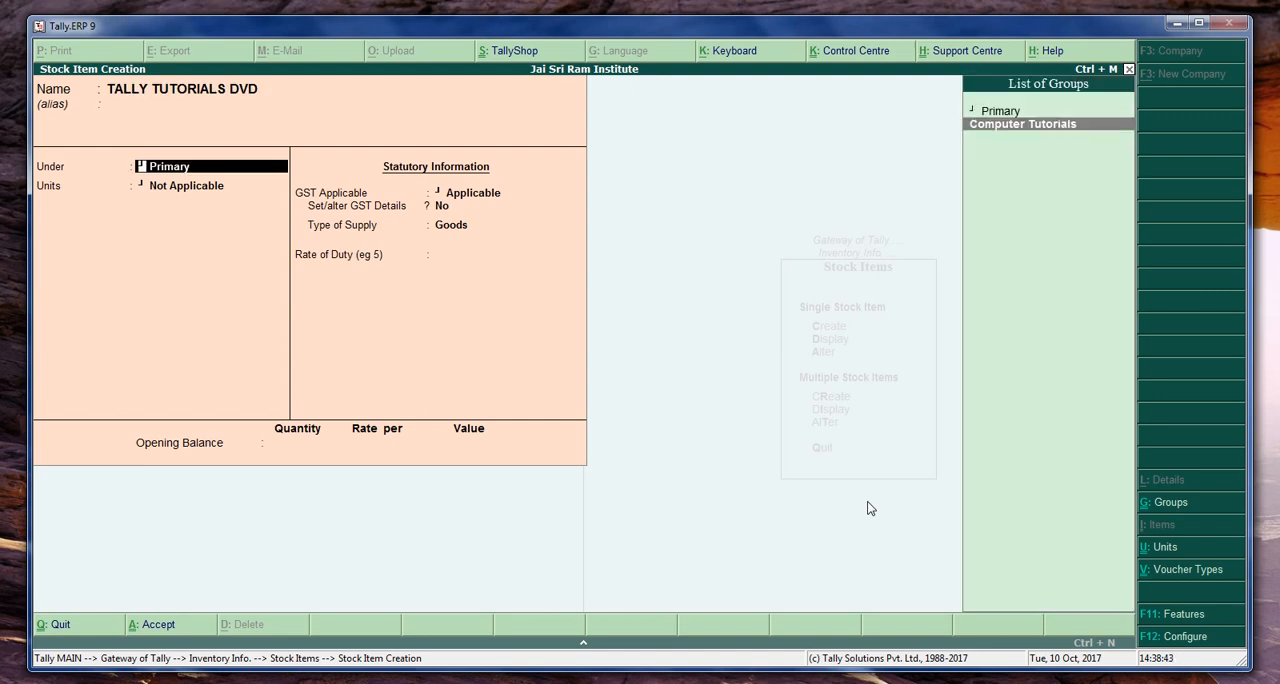
pyautogui.press('Return')
pyautogui.press('Down')
pyautogui.press('Return')
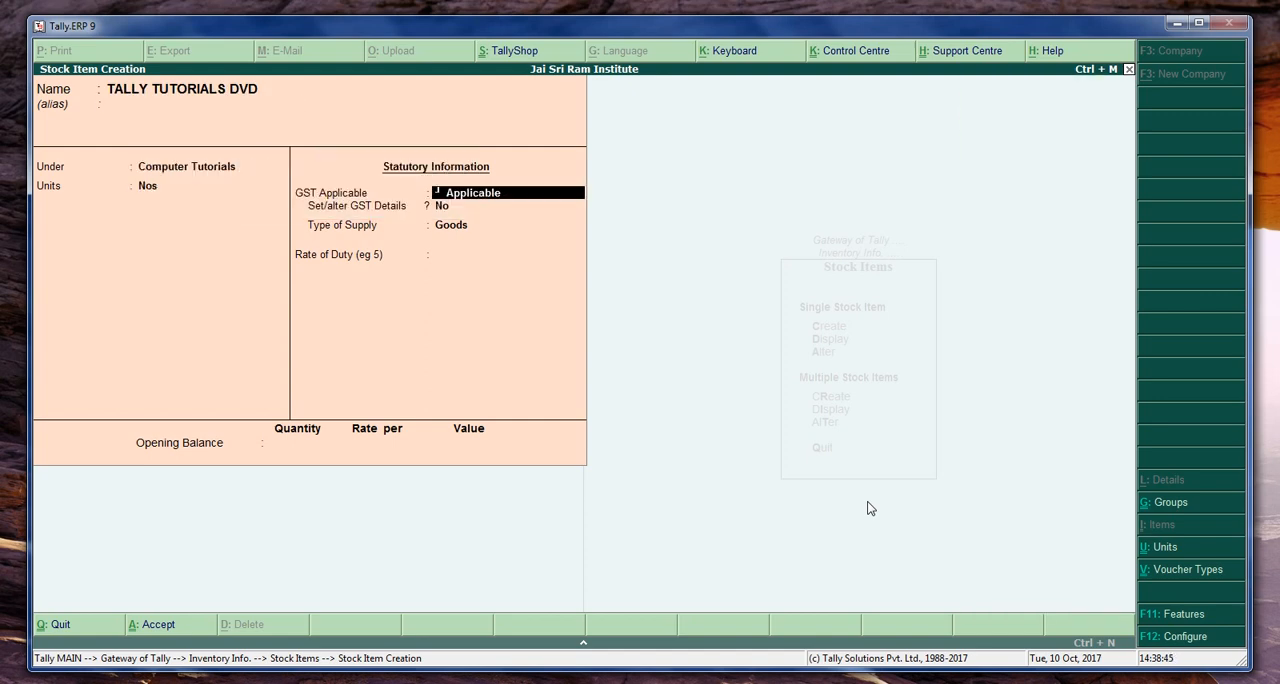
# - Keep GST Applicable, no item-level GST details and supply type Goods, then save the item without an opening balance
pyautogui.press('Return')
pyautogui.press('Return')
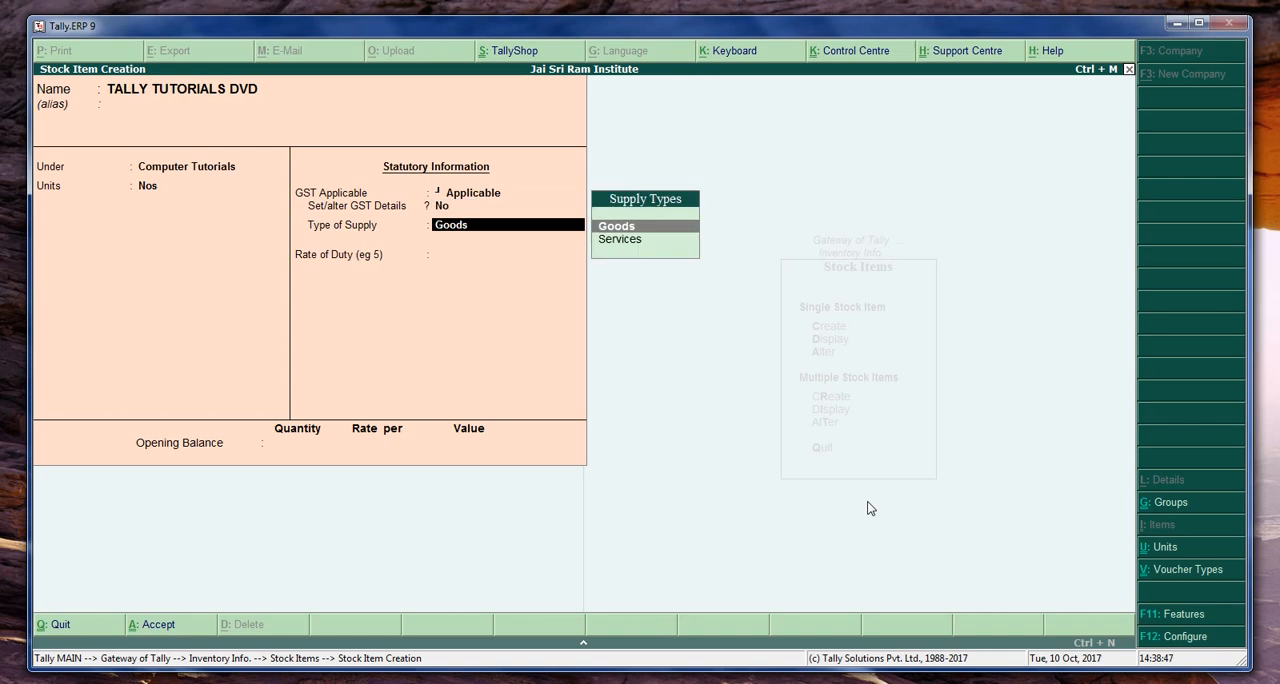
pyautogui.press('Return')
pyautogui.press('Return')
pyautogui.press('Return')
pyautogui.press('Return')
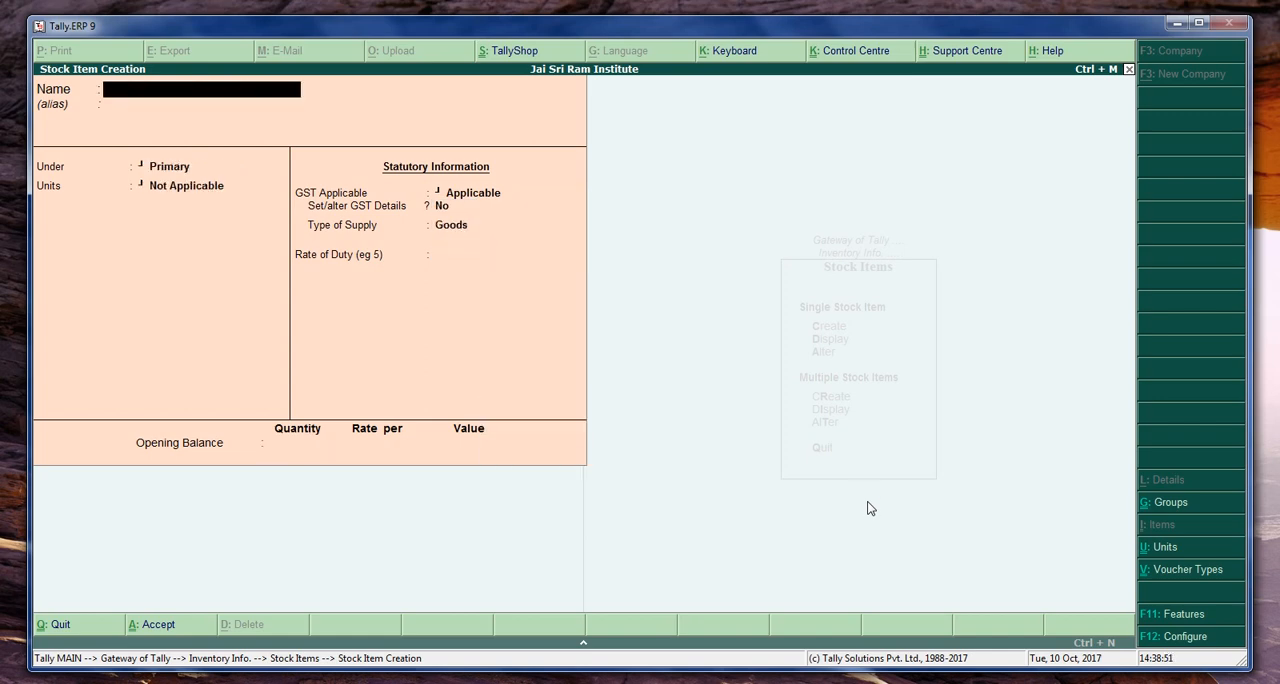